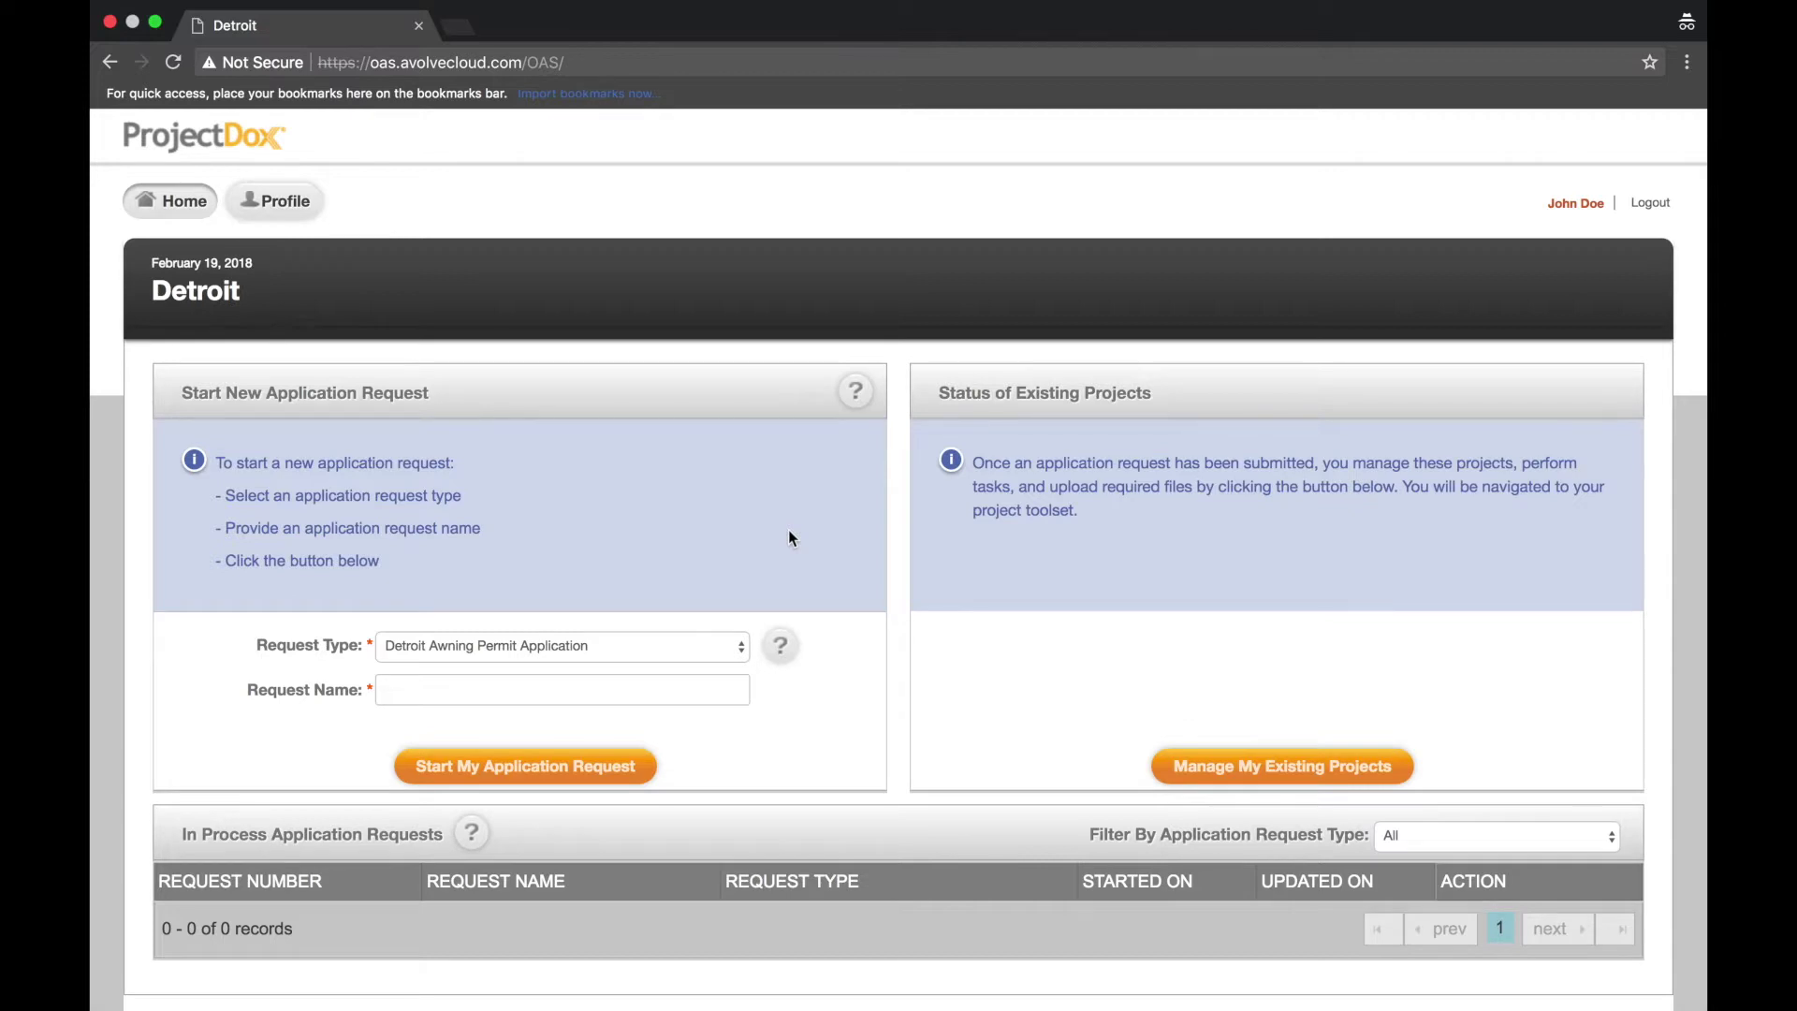
Choose Detroit Building Permit Application as the request type and start naming it '500 Main Street - Alteration'
{"action": "left_click", "coordinate": [709, 651]}
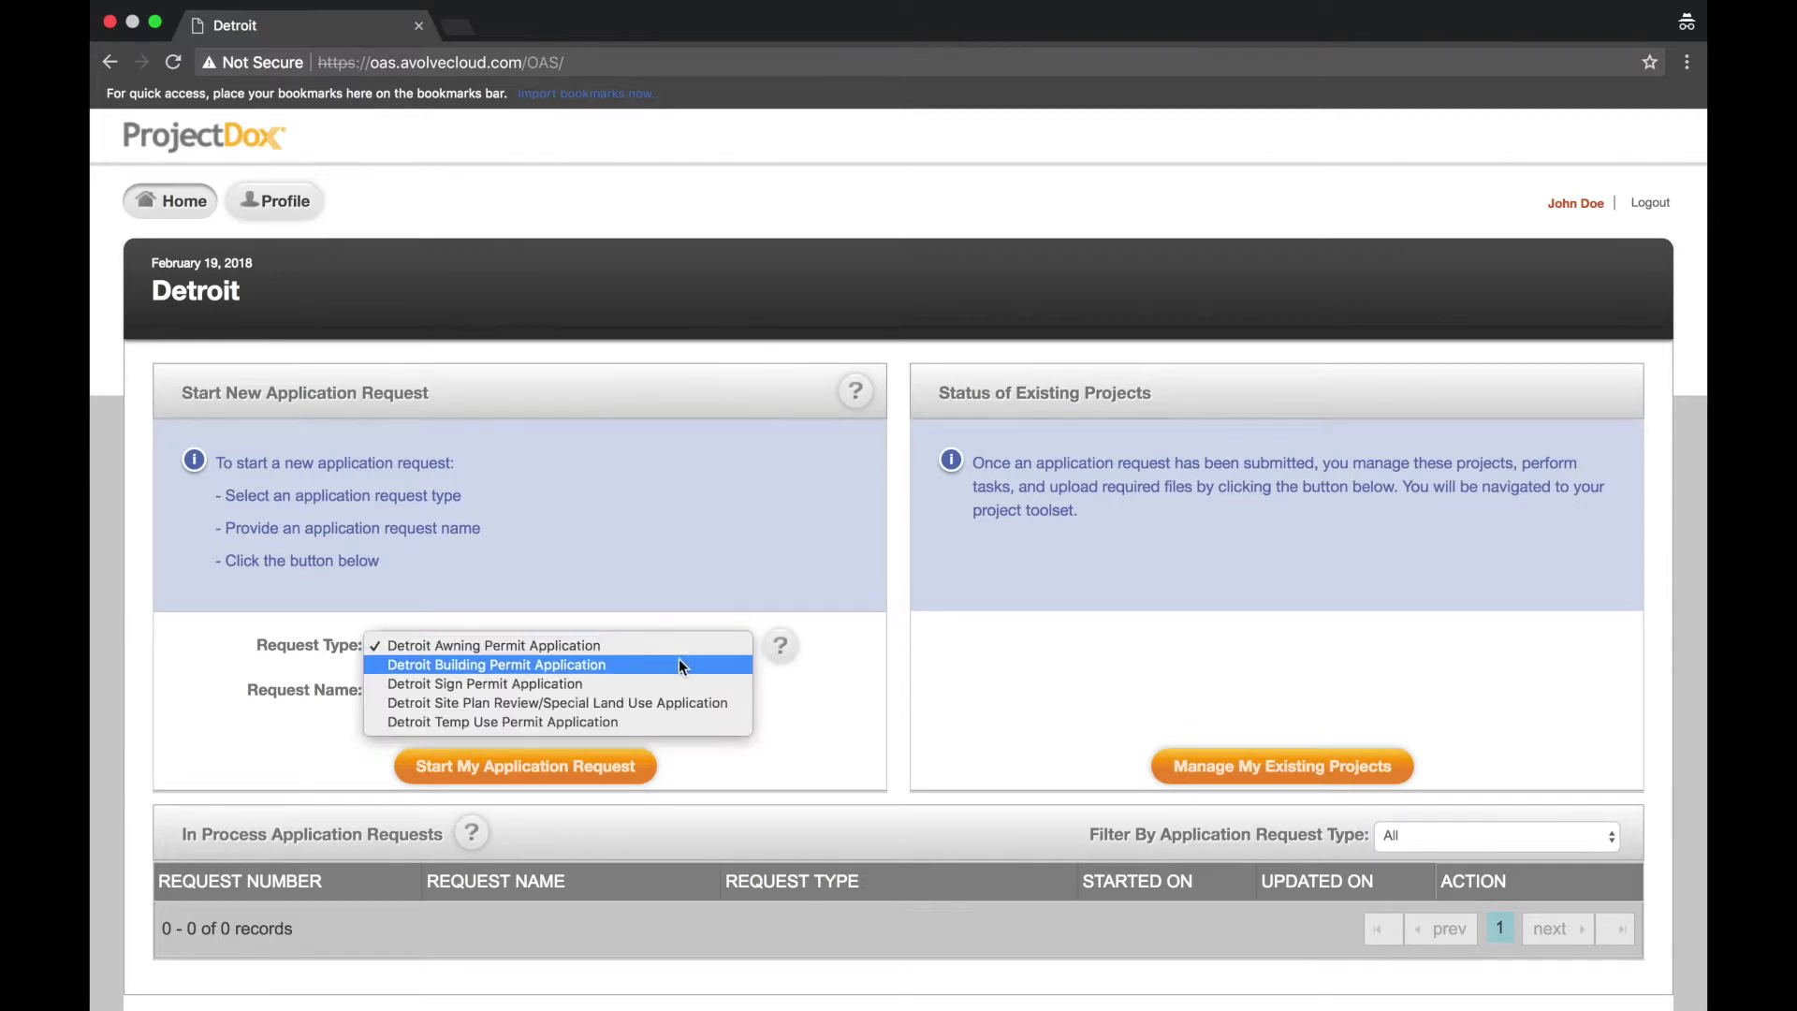
{"action": "left_click", "coordinate": [679, 659]}
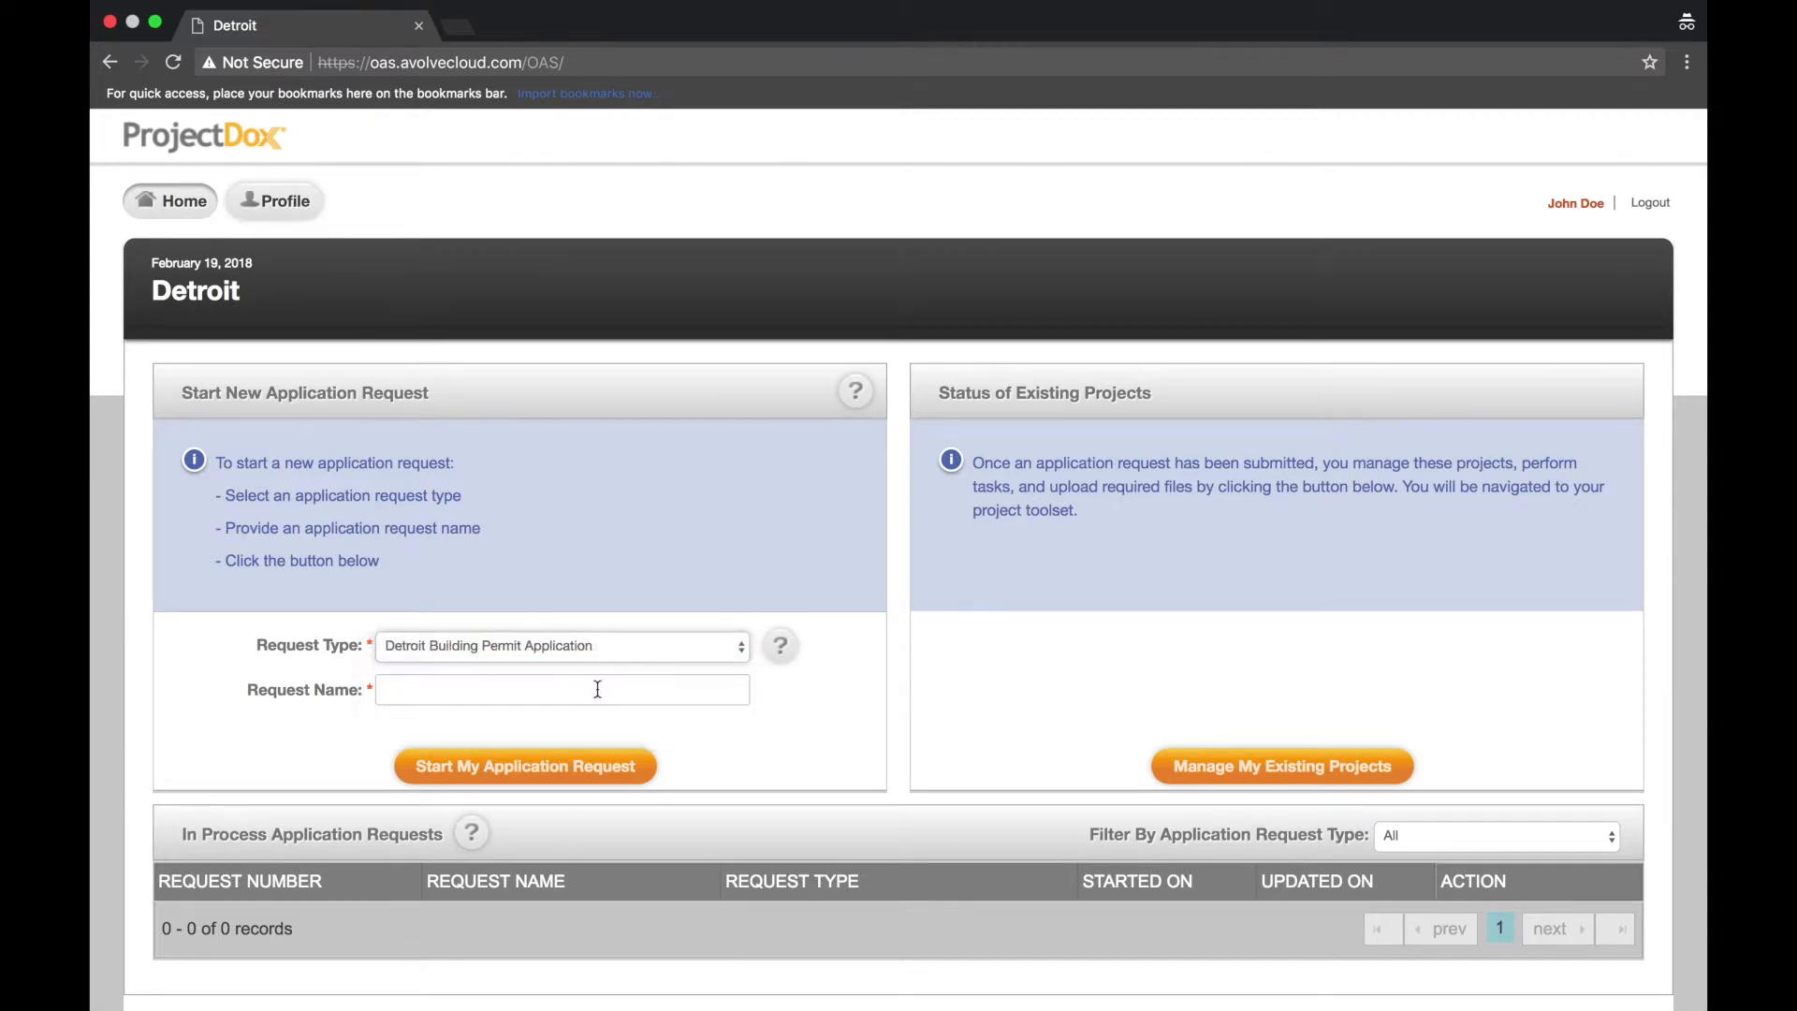
{"action": "left_click", "coordinate": [597, 689]}
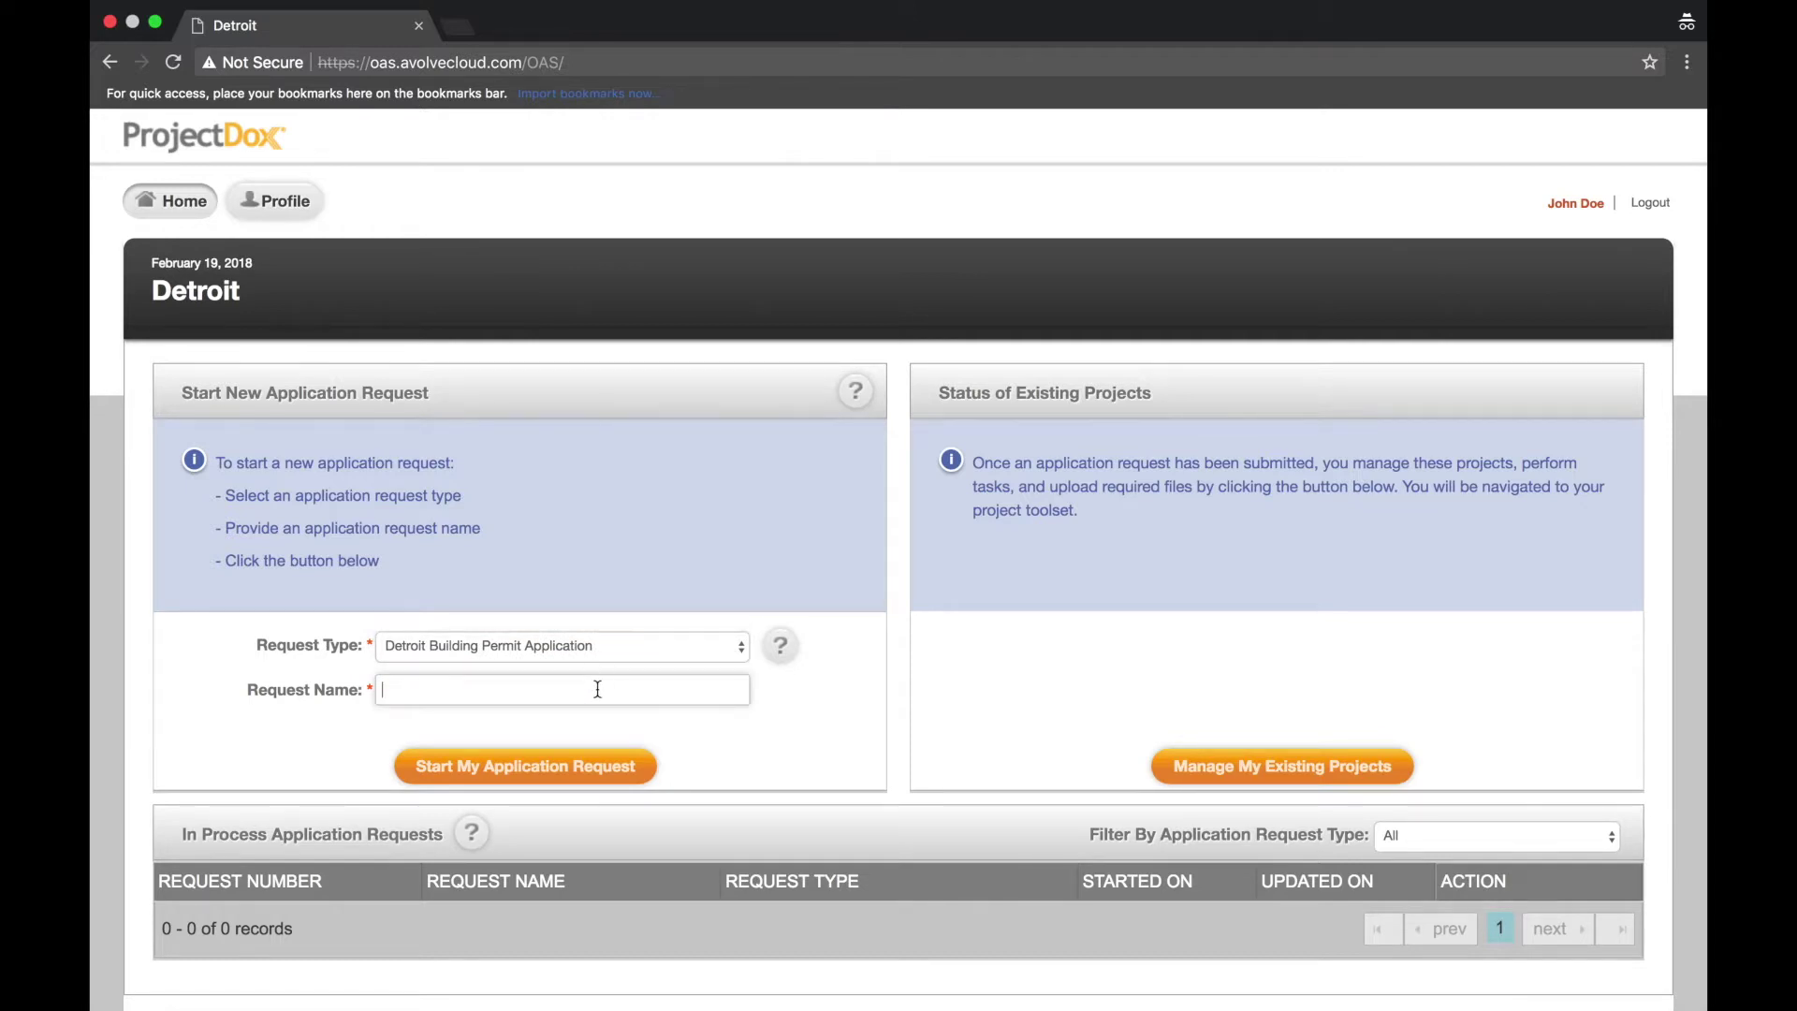
{"action": "type", "text": "500 Main"}
{"action": "type", "text": " Street - Alteration"}
Start the application request and accept the City of Detroit terms
{"action": "left_click", "coordinate": [642, 769]}
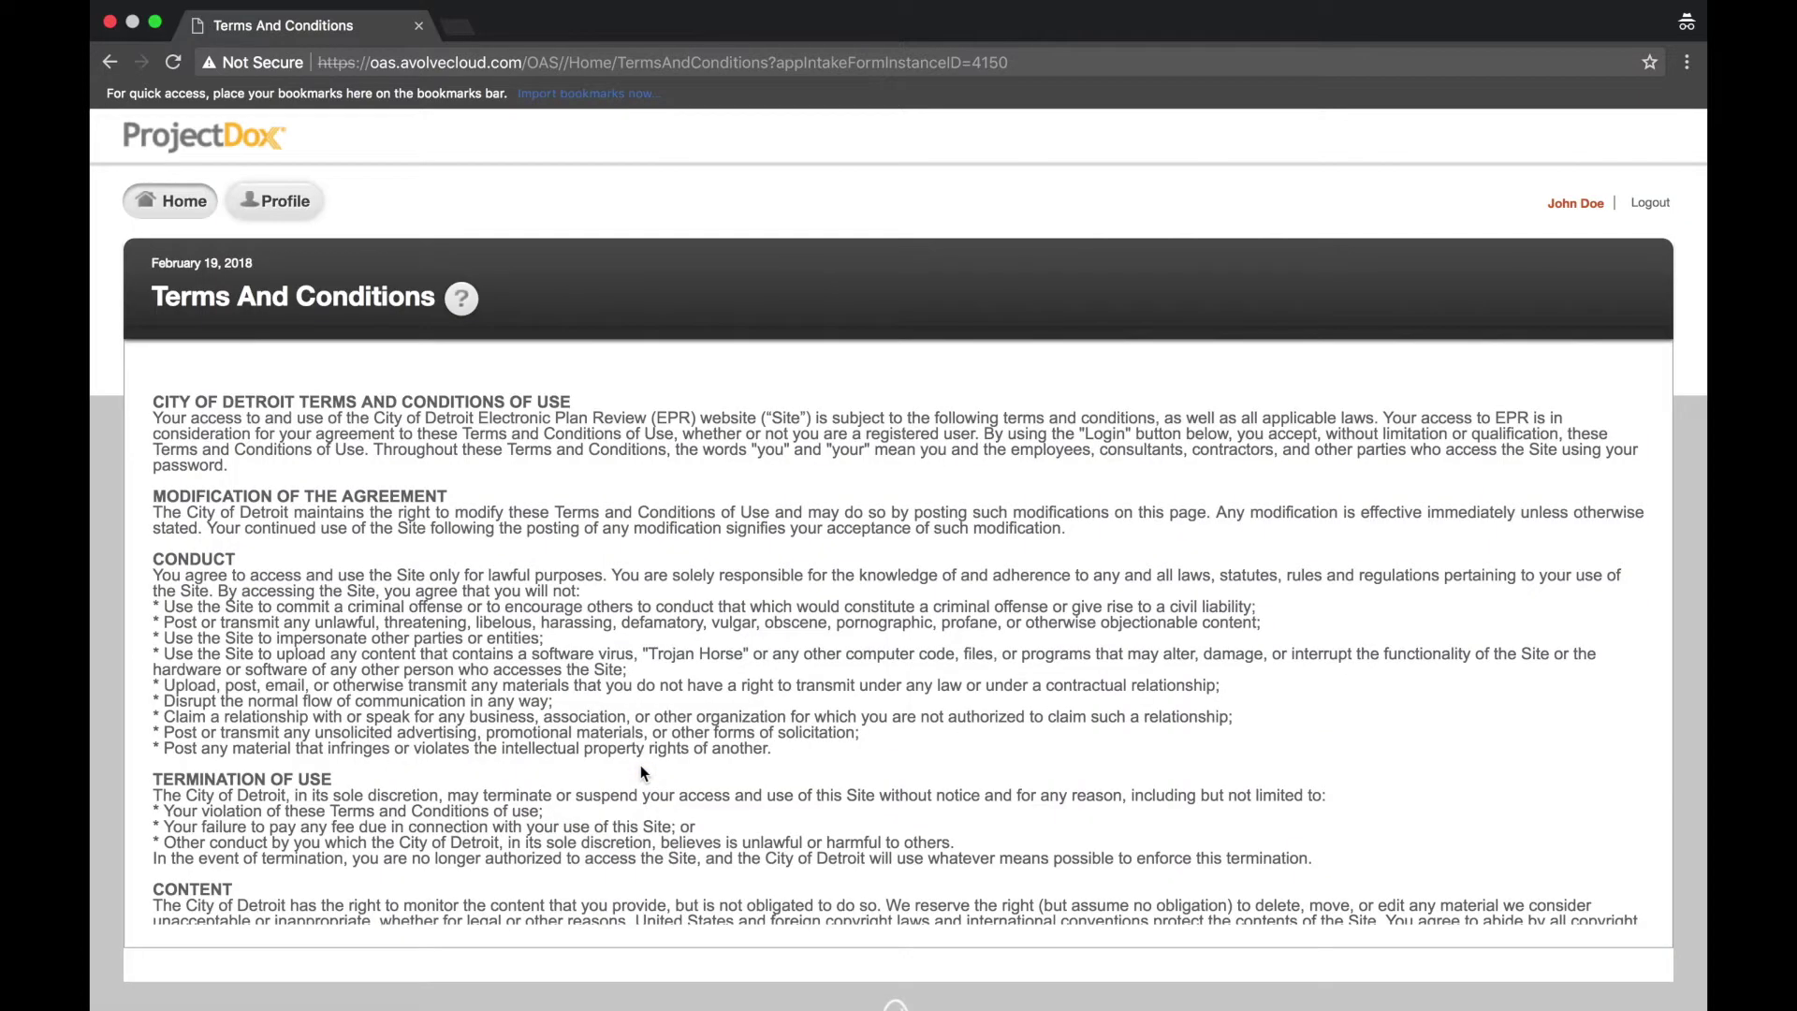
{"action": "scroll", "coordinate": [640, 770], "scroll_direction": "down", "scroll_amount": 1}
{"action": "scroll", "coordinate": [641, 769], "scroll_direction": "down", "scroll_amount": 4}
{"action": "scroll", "coordinate": [641, 770], "scroll_direction": "down", "scroll_amount": 1}
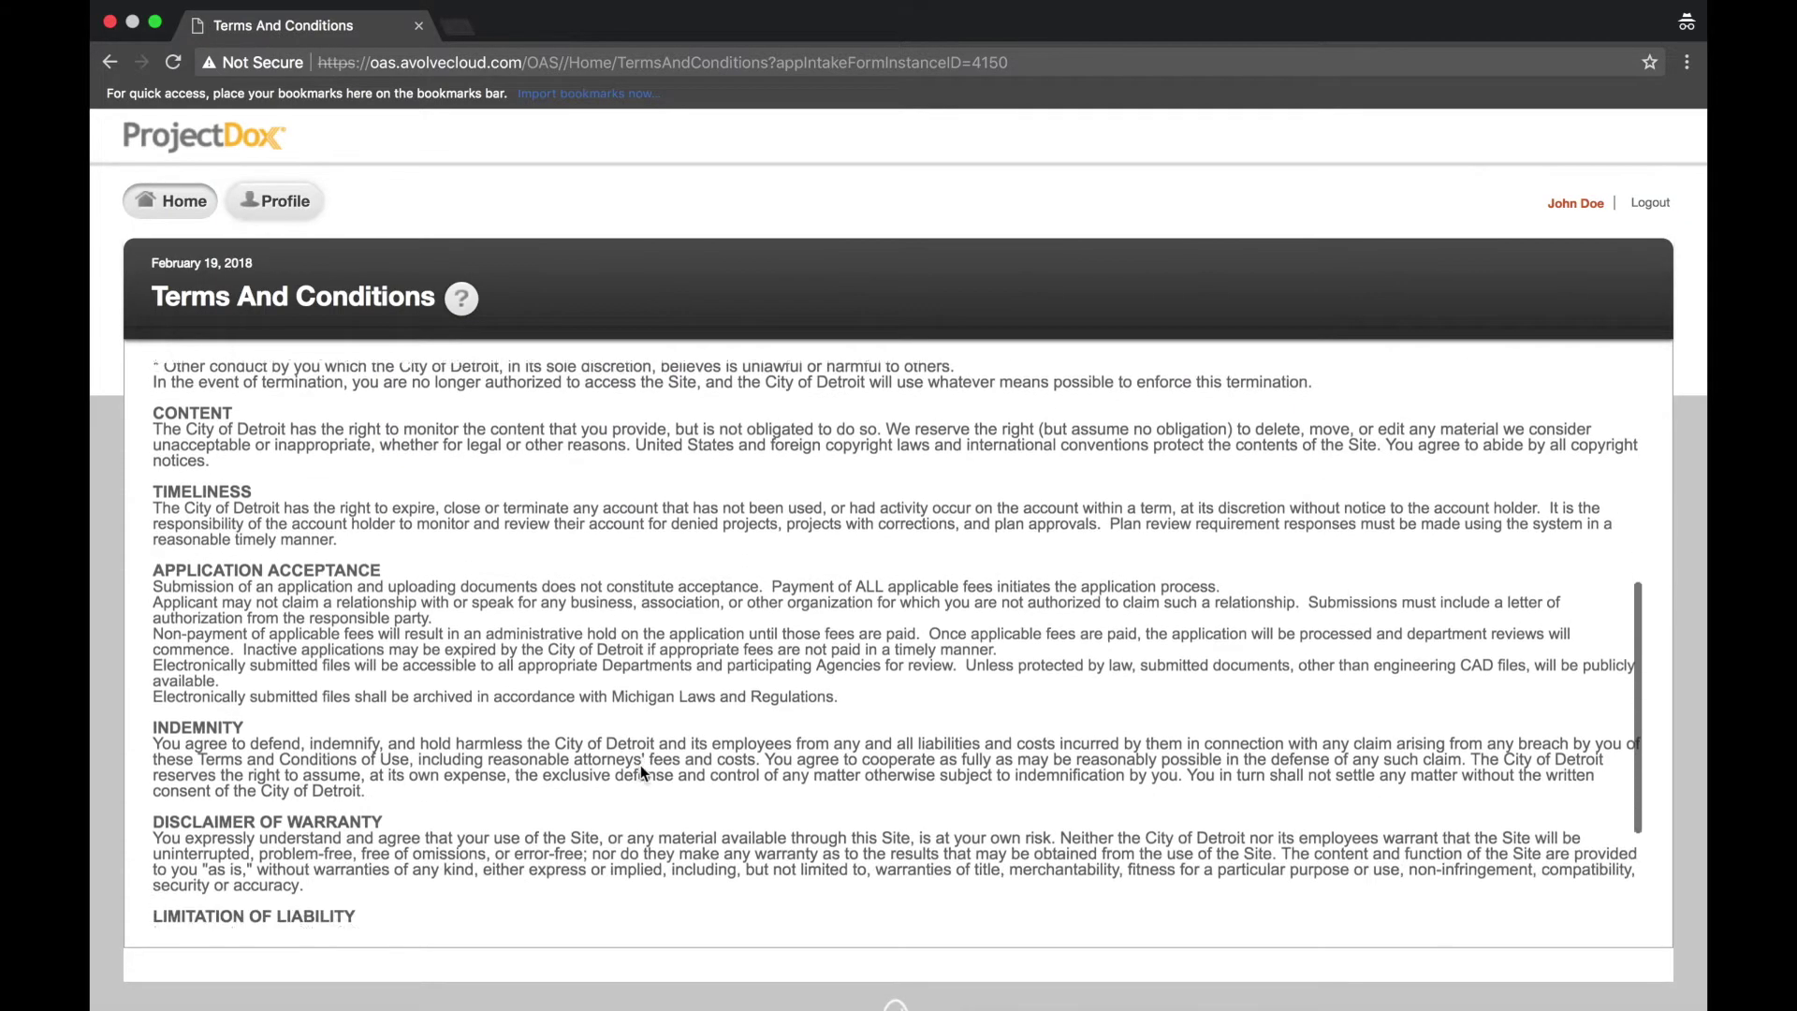
{"action": "scroll", "coordinate": [640, 764], "scroll_direction": "down", "scroll_amount": 3}
{"action": "scroll", "coordinate": [640, 765], "scroll_direction": "down", "scroll_amount": 1}
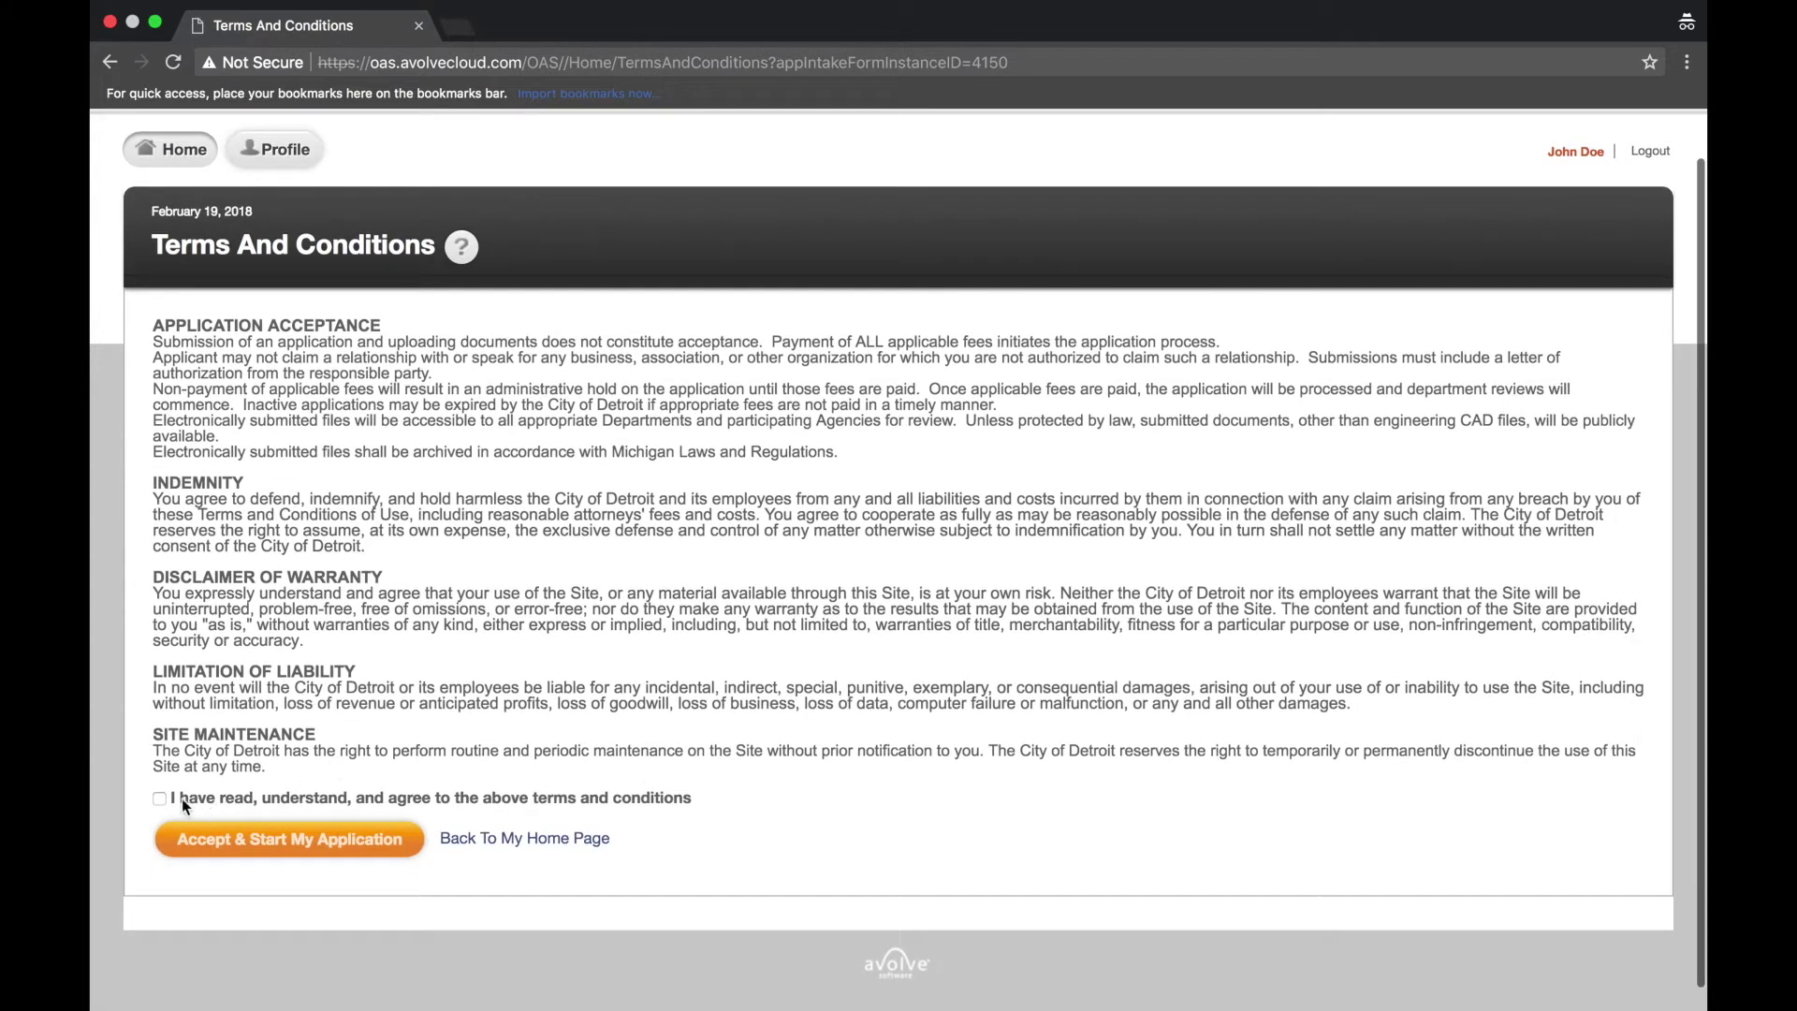
{"action": "left_click", "coordinate": [287, 848]}
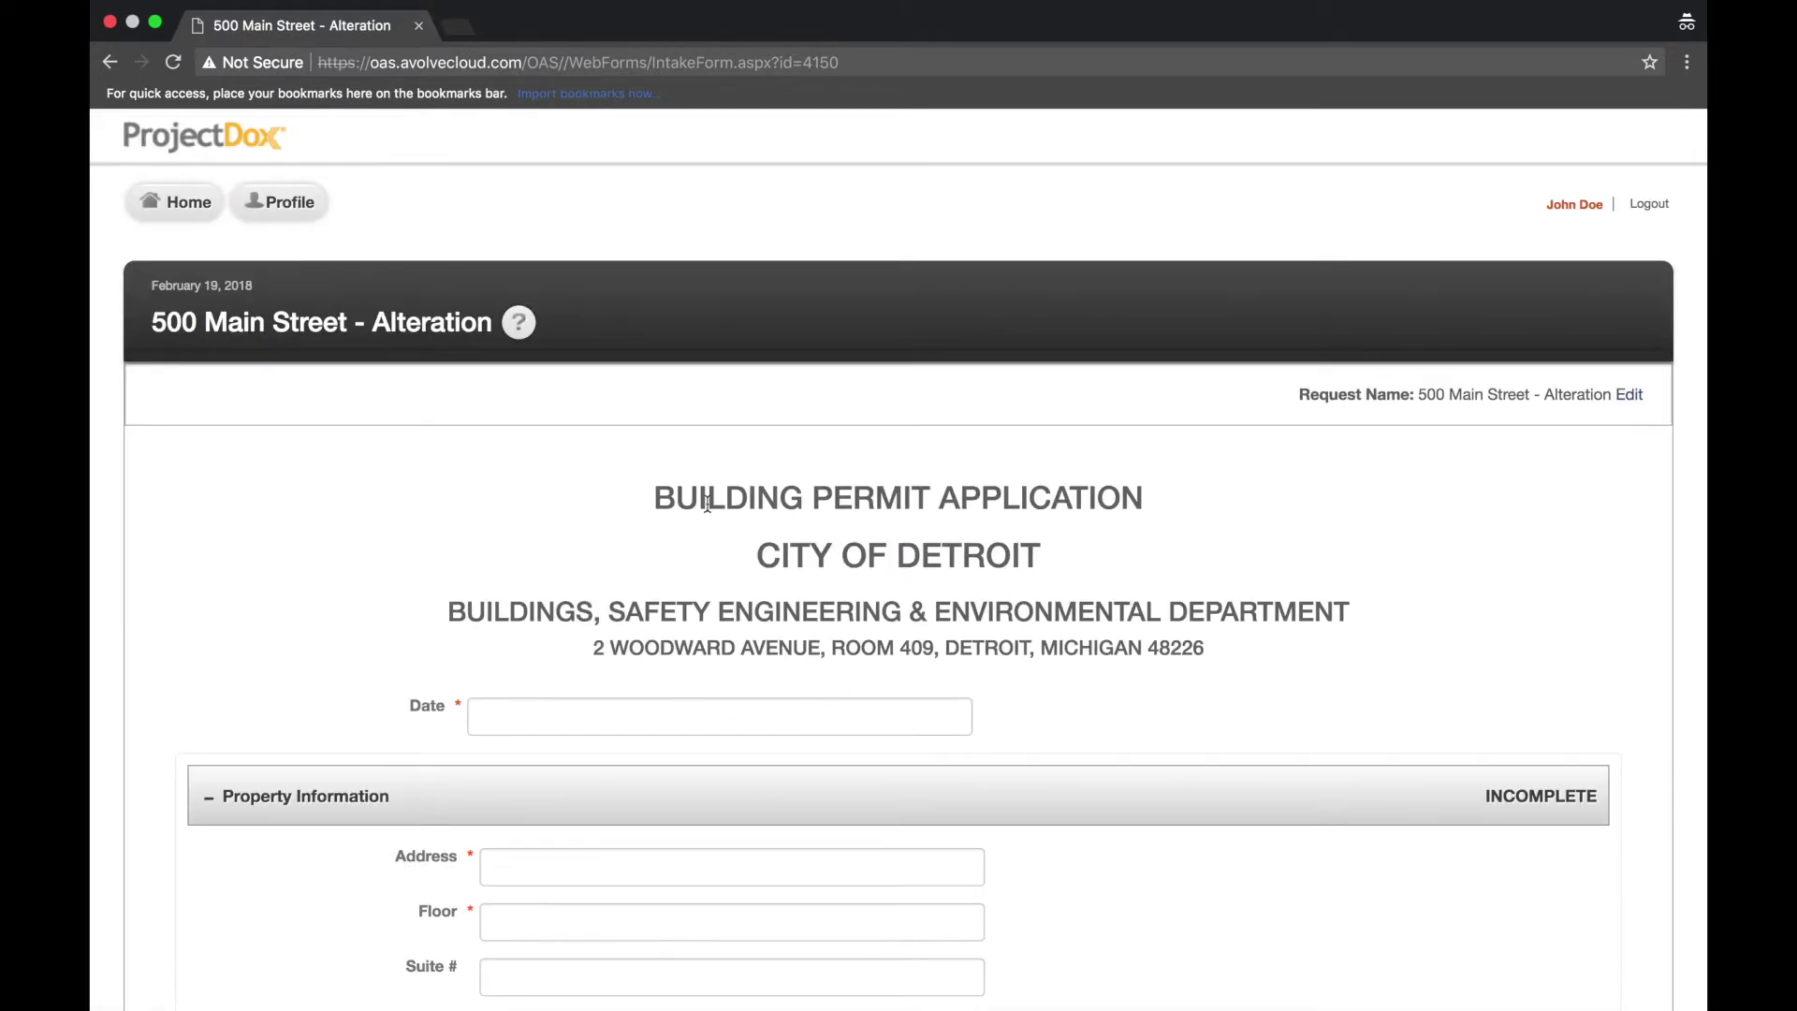
{"action": "scroll", "coordinate": [707, 503], "scroll_direction": "down", "scroll_amount": 2}
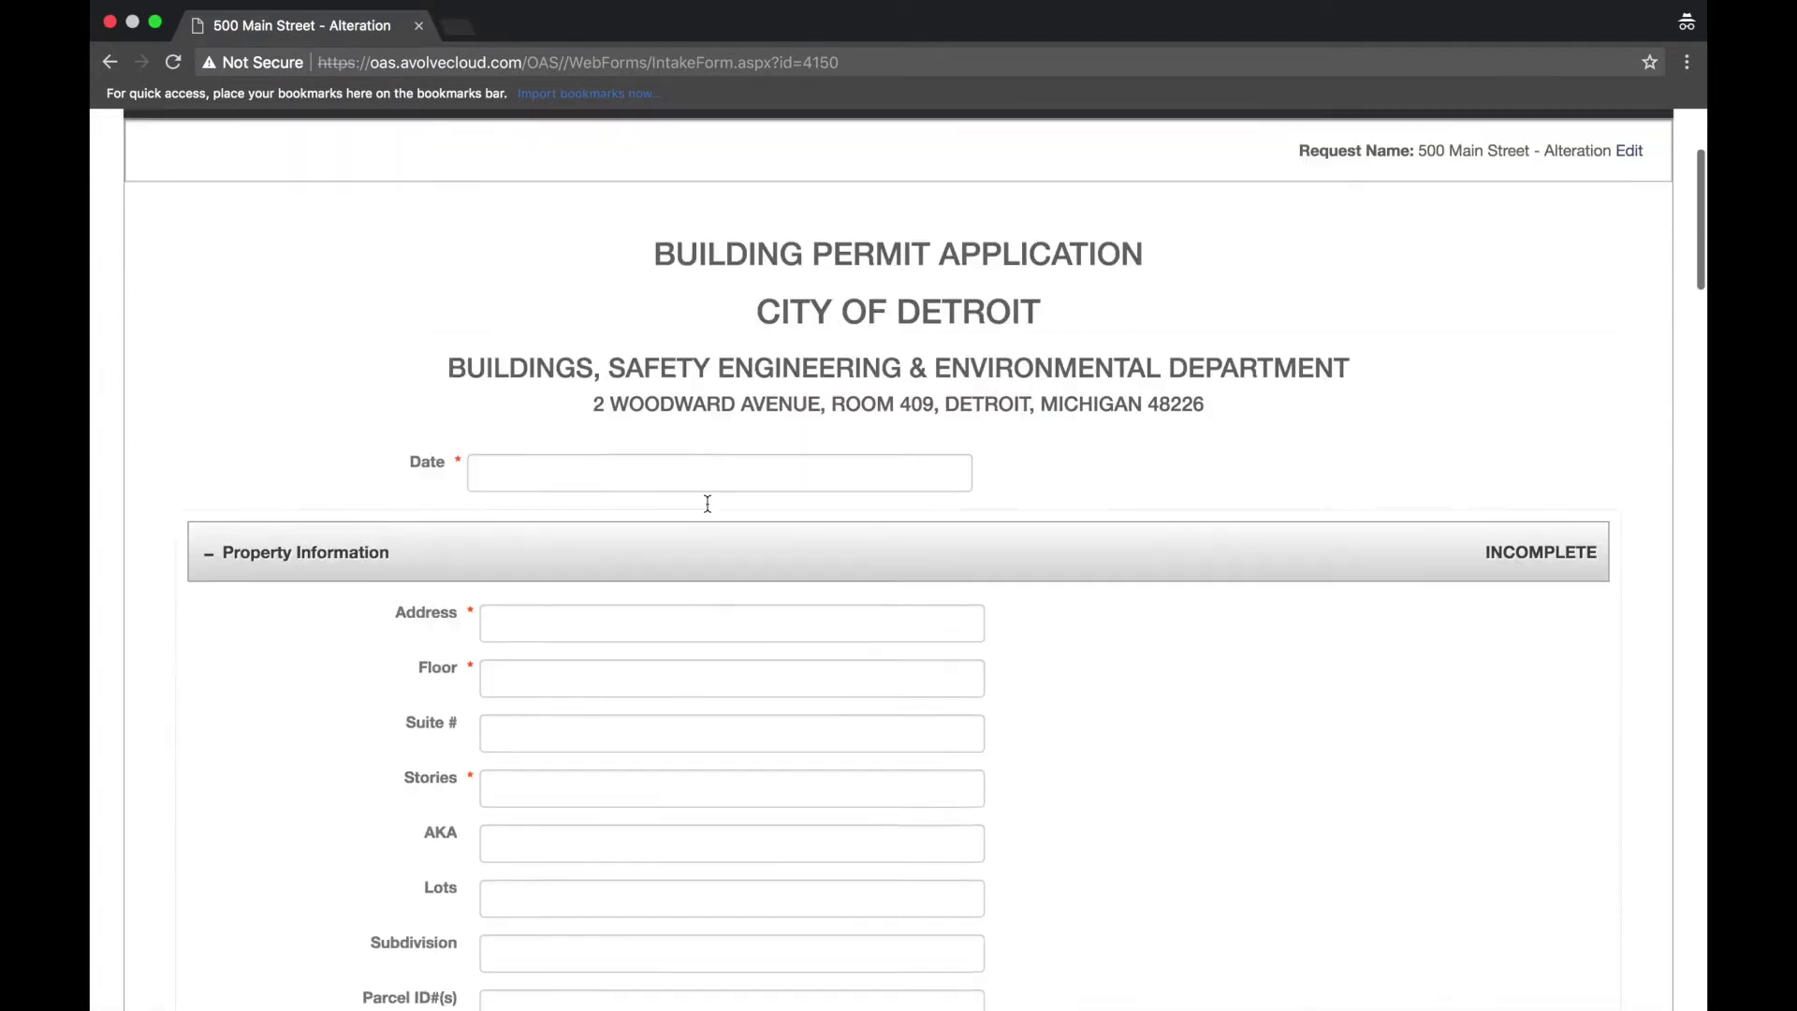
{"action": "scroll", "coordinate": [707, 503], "scroll_direction": "down", "scroll_amount": 5}
{"action": "scroll", "coordinate": [706, 505], "scroll_direction": "down", "scroll_amount": 5}
{"action": "scroll", "coordinate": [710, 512], "scroll_direction": "down", "scroll_amount": 5}
{"action": "scroll", "coordinate": [707, 511], "scroll_direction": "down", "scroll_amount": 10}
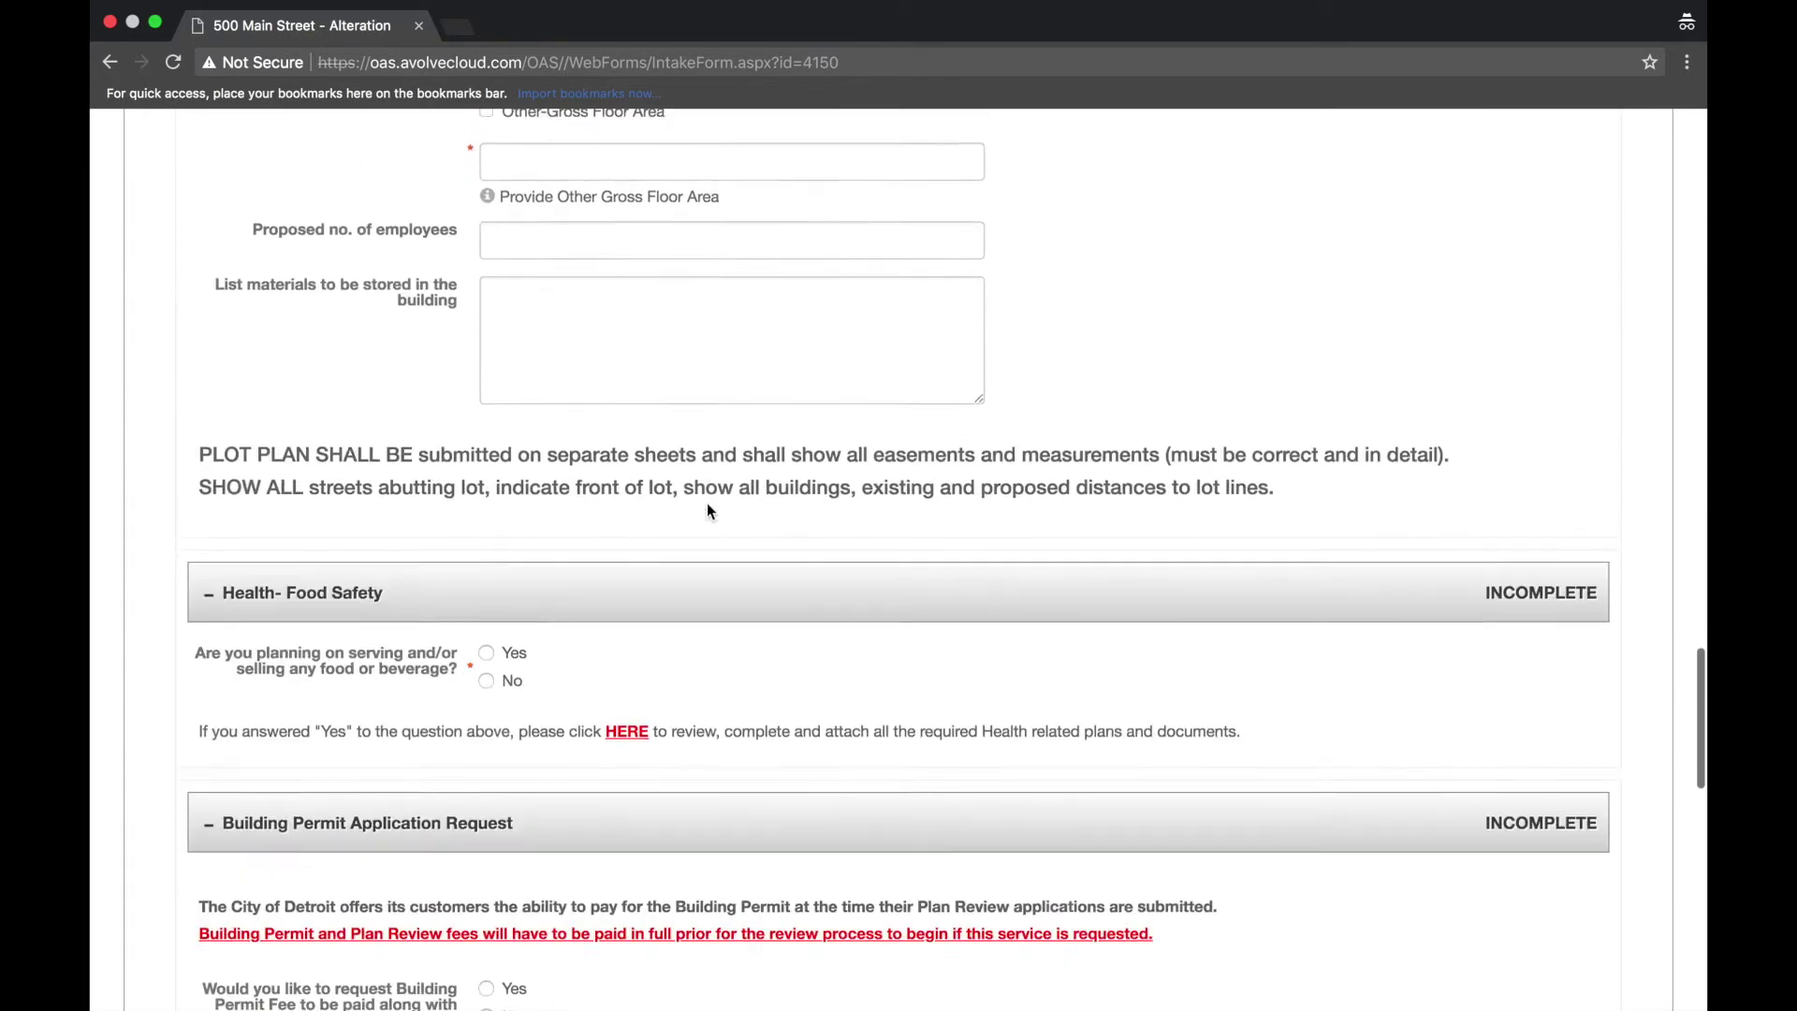
{"action": "scroll", "coordinate": [707, 511], "scroll_direction": "down", "scroll_amount": 5}
{"action": "scroll", "coordinate": [709, 512], "scroll_direction": "down", "scroll_amount": 5}
{"action": "scroll", "coordinate": [709, 511], "scroll_direction": "down", "scroll_amount": 5}
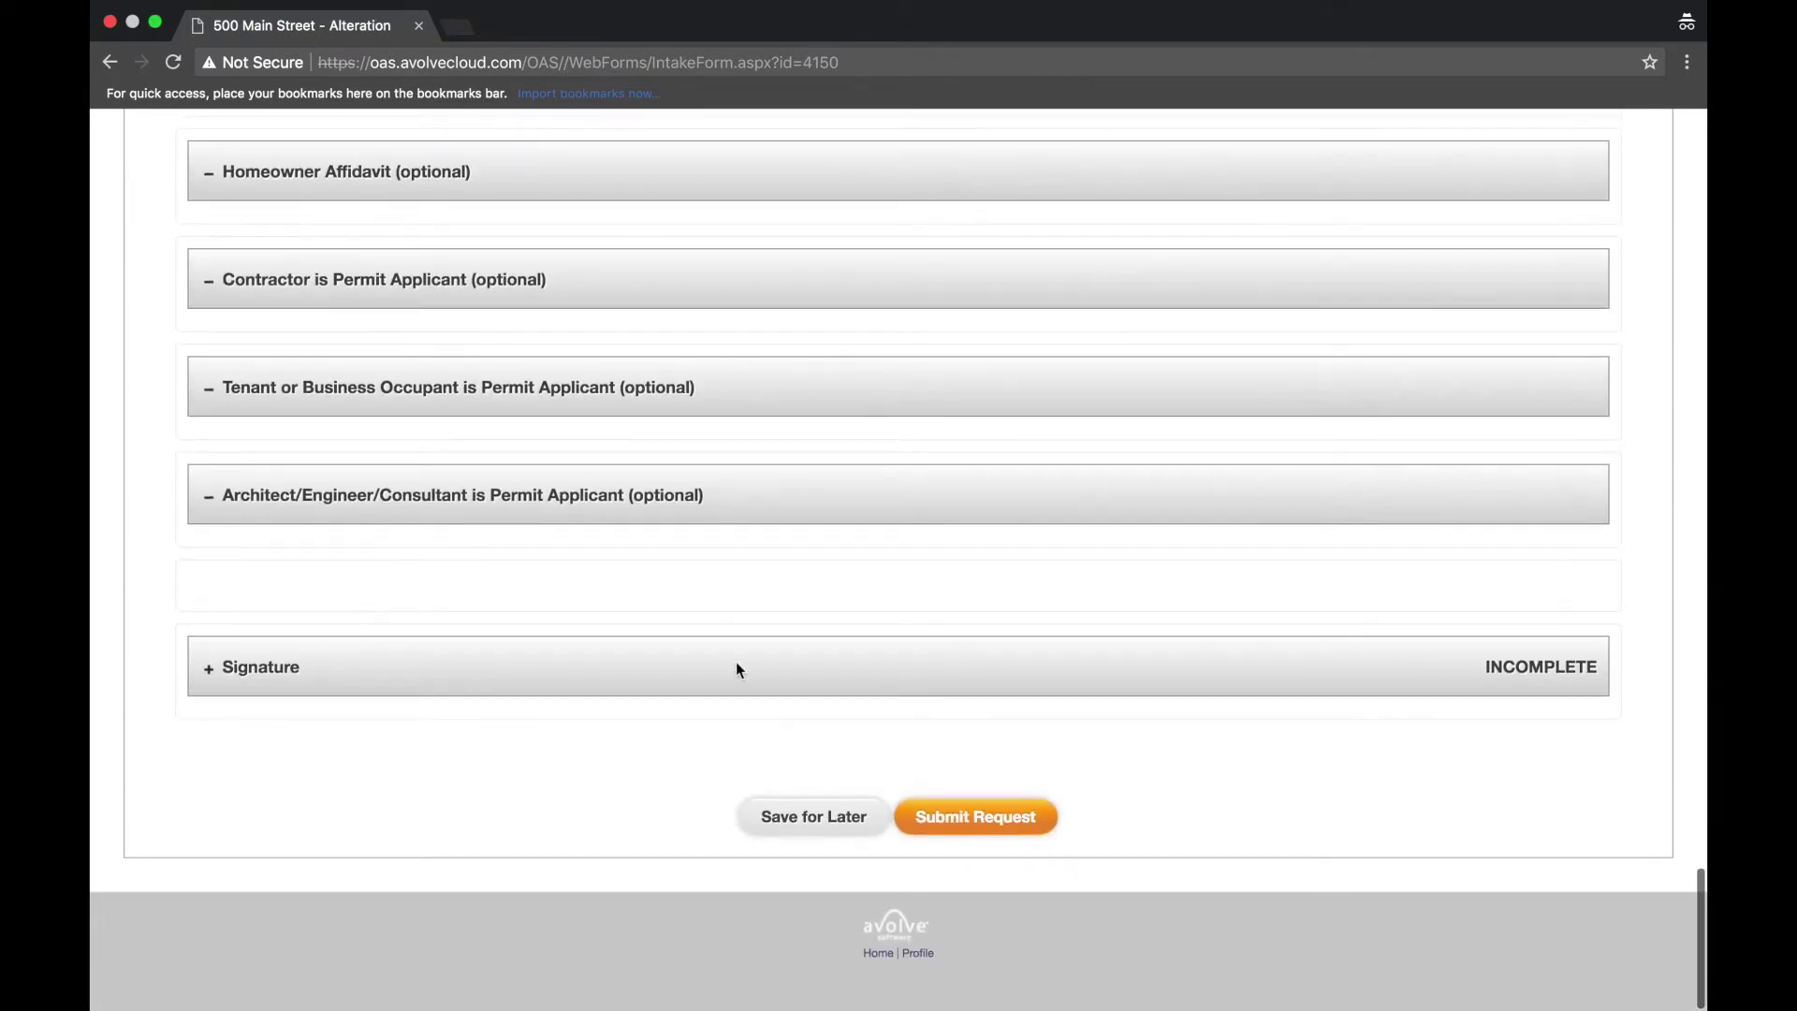
{"action": "left_click", "coordinate": [824, 838]}
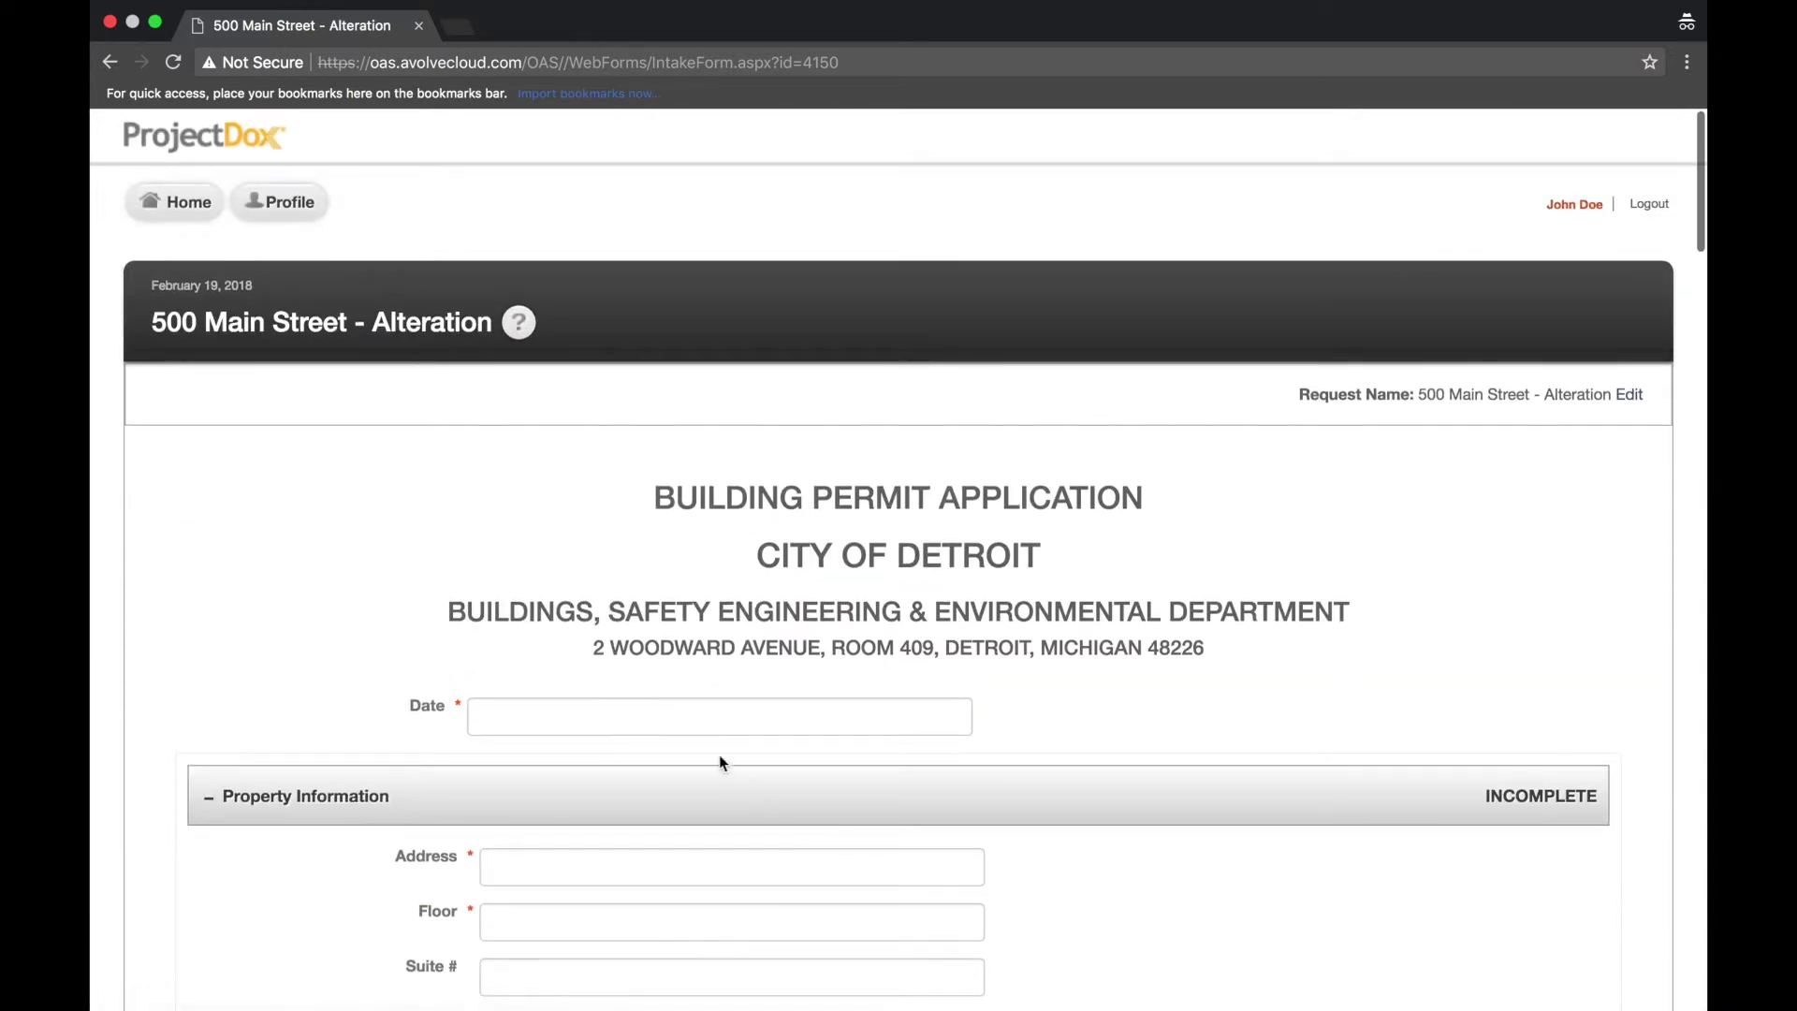
Set the application date to 02/19/2018
{"action": "left_click", "coordinate": [684, 717]}
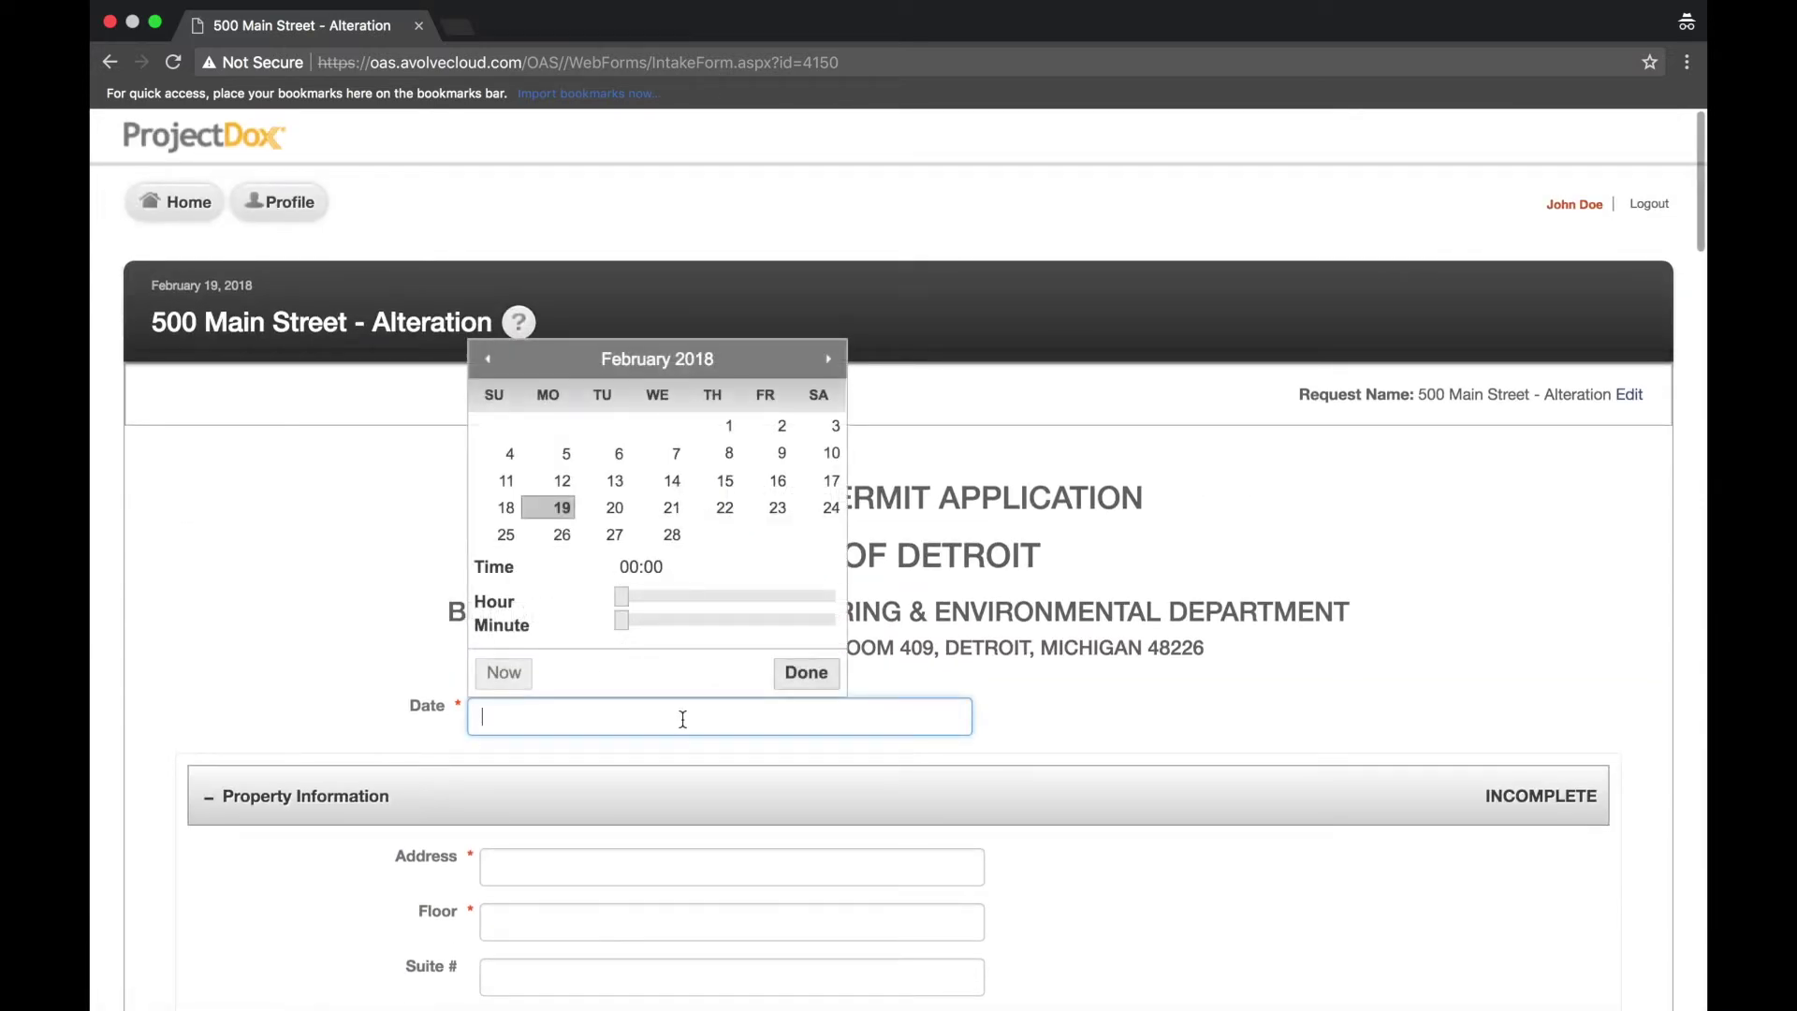
{"action": "left_click", "coordinate": [563, 508]}
{"action": "left_click", "coordinate": [791, 672]}
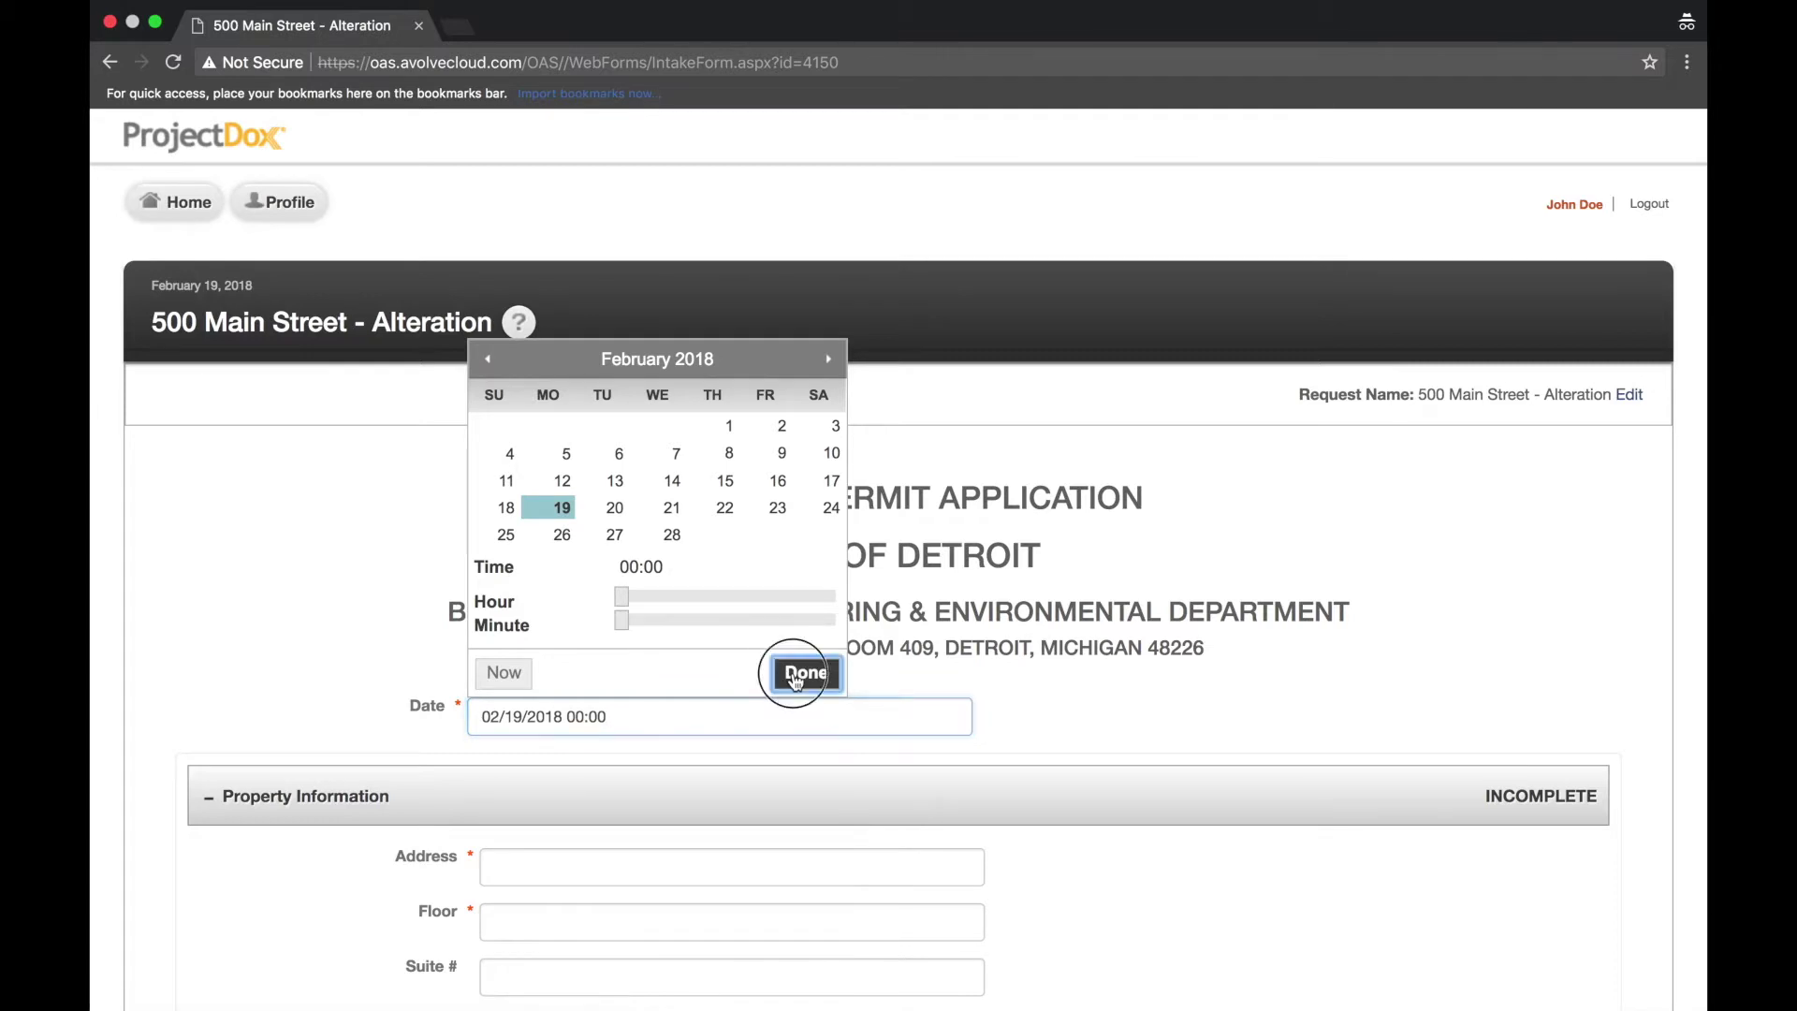
{"action": "scroll", "coordinate": [794, 682], "scroll_direction": "down", "scroll_amount": 2}
{"action": "scroll", "coordinate": [794, 682], "scroll_direction": "down", "scroll_amount": 3}
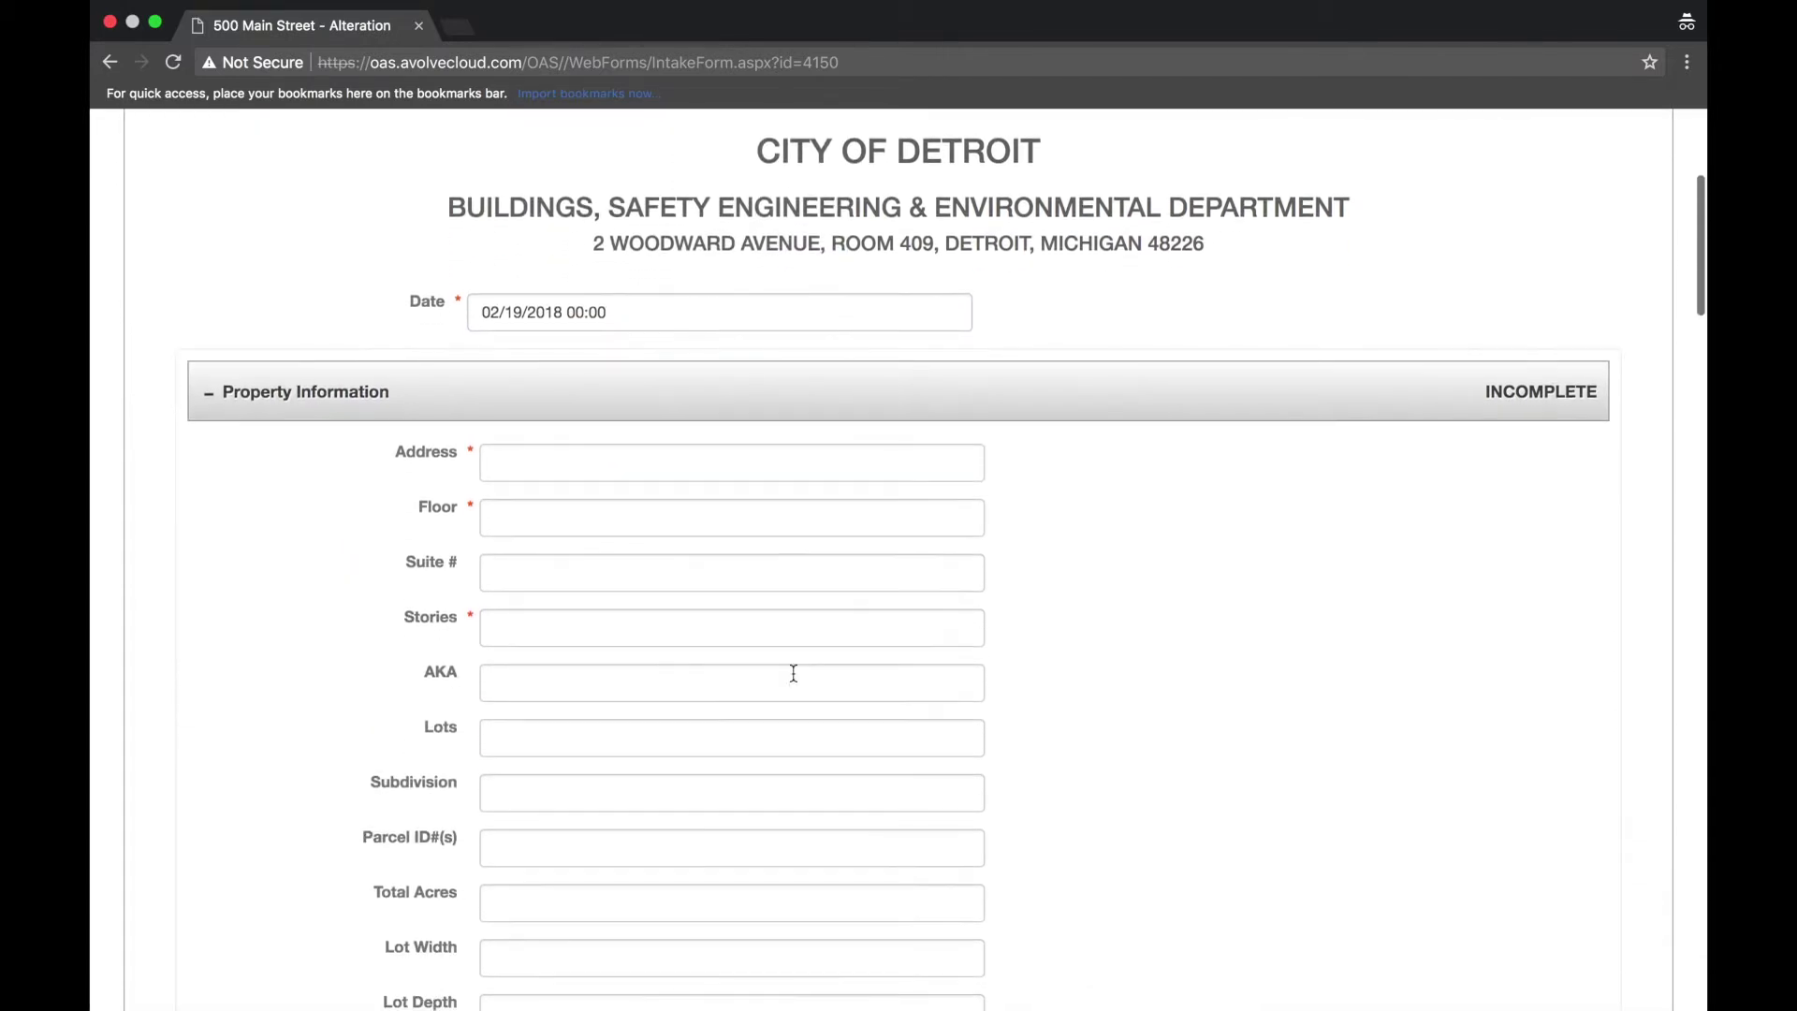
{"action": "scroll", "coordinate": [794, 677], "scroll_direction": "down", "scroll_amount": 2}
{"action": "scroll", "coordinate": [794, 674], "scroll_direction": "down", "scroll_amount": 2}
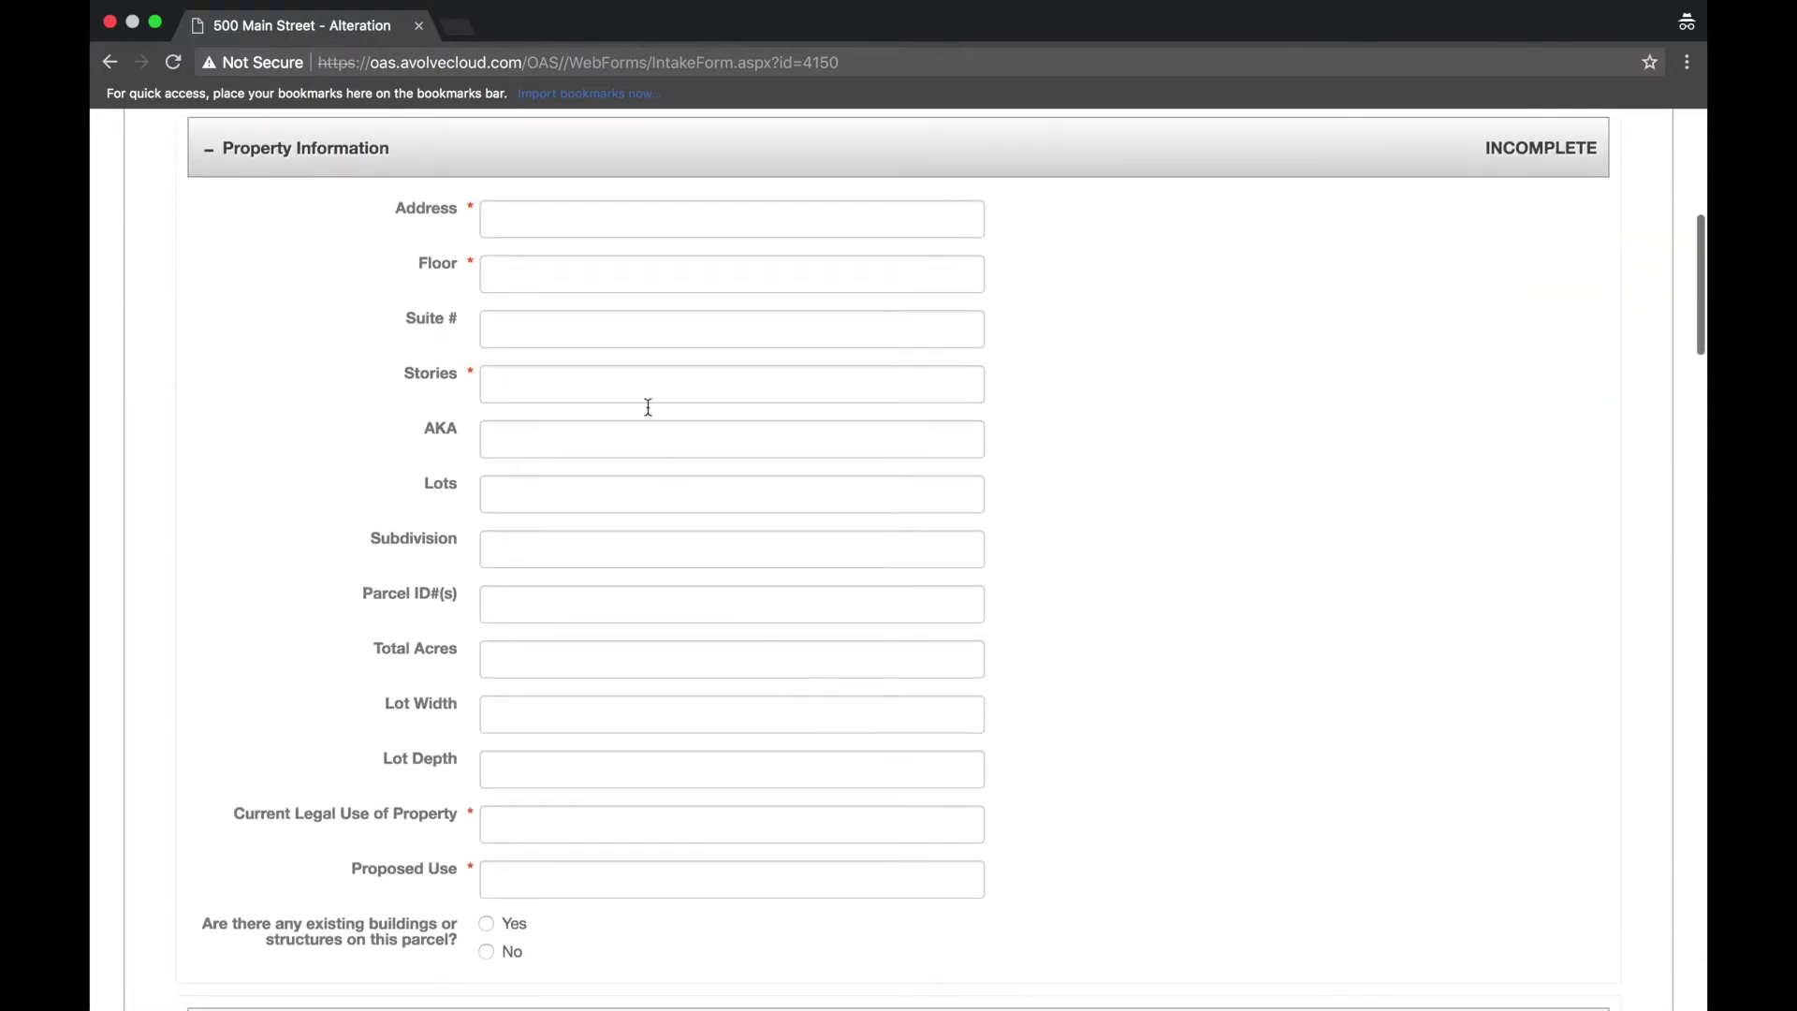
Enter 500 Main Street, floor 1, 4 stories, with Office as current and proposed use
{"action": "left_click", "coordinate": [514, 224]}
{"action": "type", "text": "500 Main Street"}
{"action": "left_click", "coordinate": [514, 268]}
{"action": "type", "text": "1"}
{"action": "left_click", "coordinate": [515, 378]}
{"action": "type", "text": "4"}
{"action": "scroll", "coordinate": [515, 759], "scroll_direction": "down", "scroll_amount": 1}
{"action": "left_click", "coordinate": [517, 730]}
{"action": "type", "text": "O"}
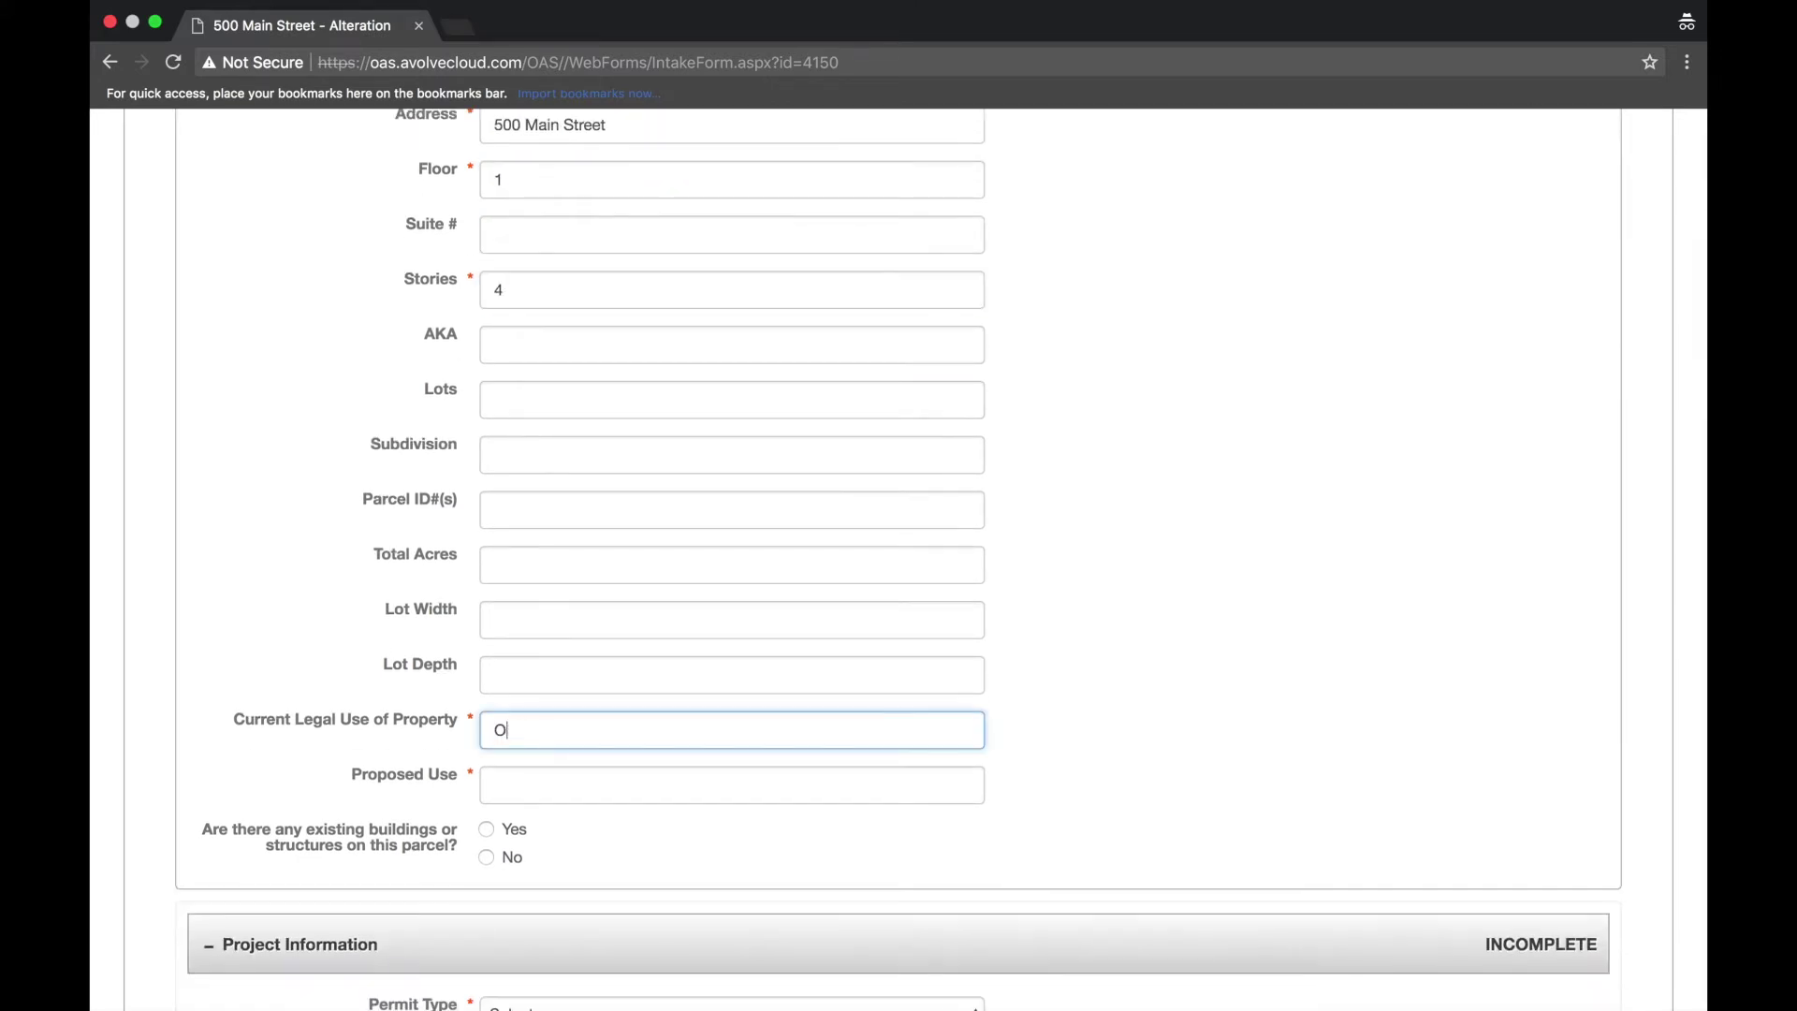
{"action": "type", "text": "ffice"}
{"action": "left_click", "coordinate": [521, 785]}
{"action": "type", "text": "Office"}
{"action": "scroll", "coordinate": [1147, 526], "scroll_direction": "up", "scroll_amount": 2}
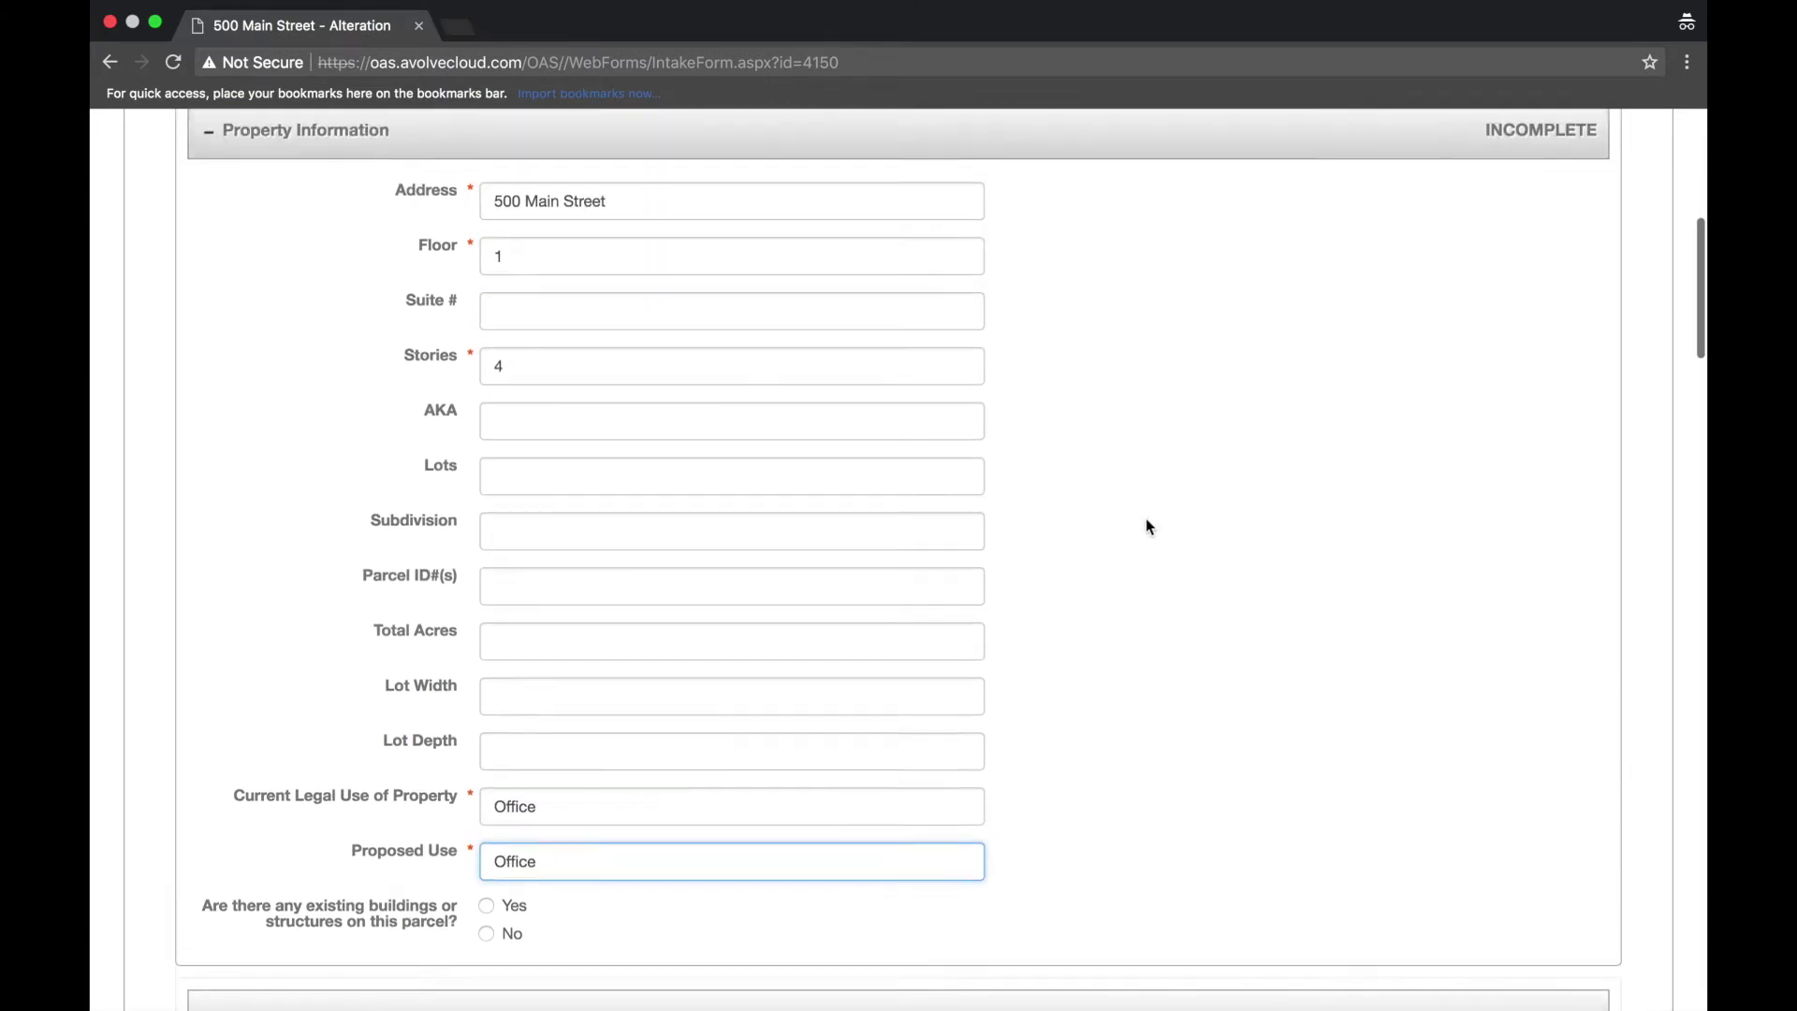
{"action": "scroll", "coordinate": [1147, 527], "scroll_direction": "up", "scroll_amount": 1}
{"action": "left_click", "coordinate": [1147, 527]}
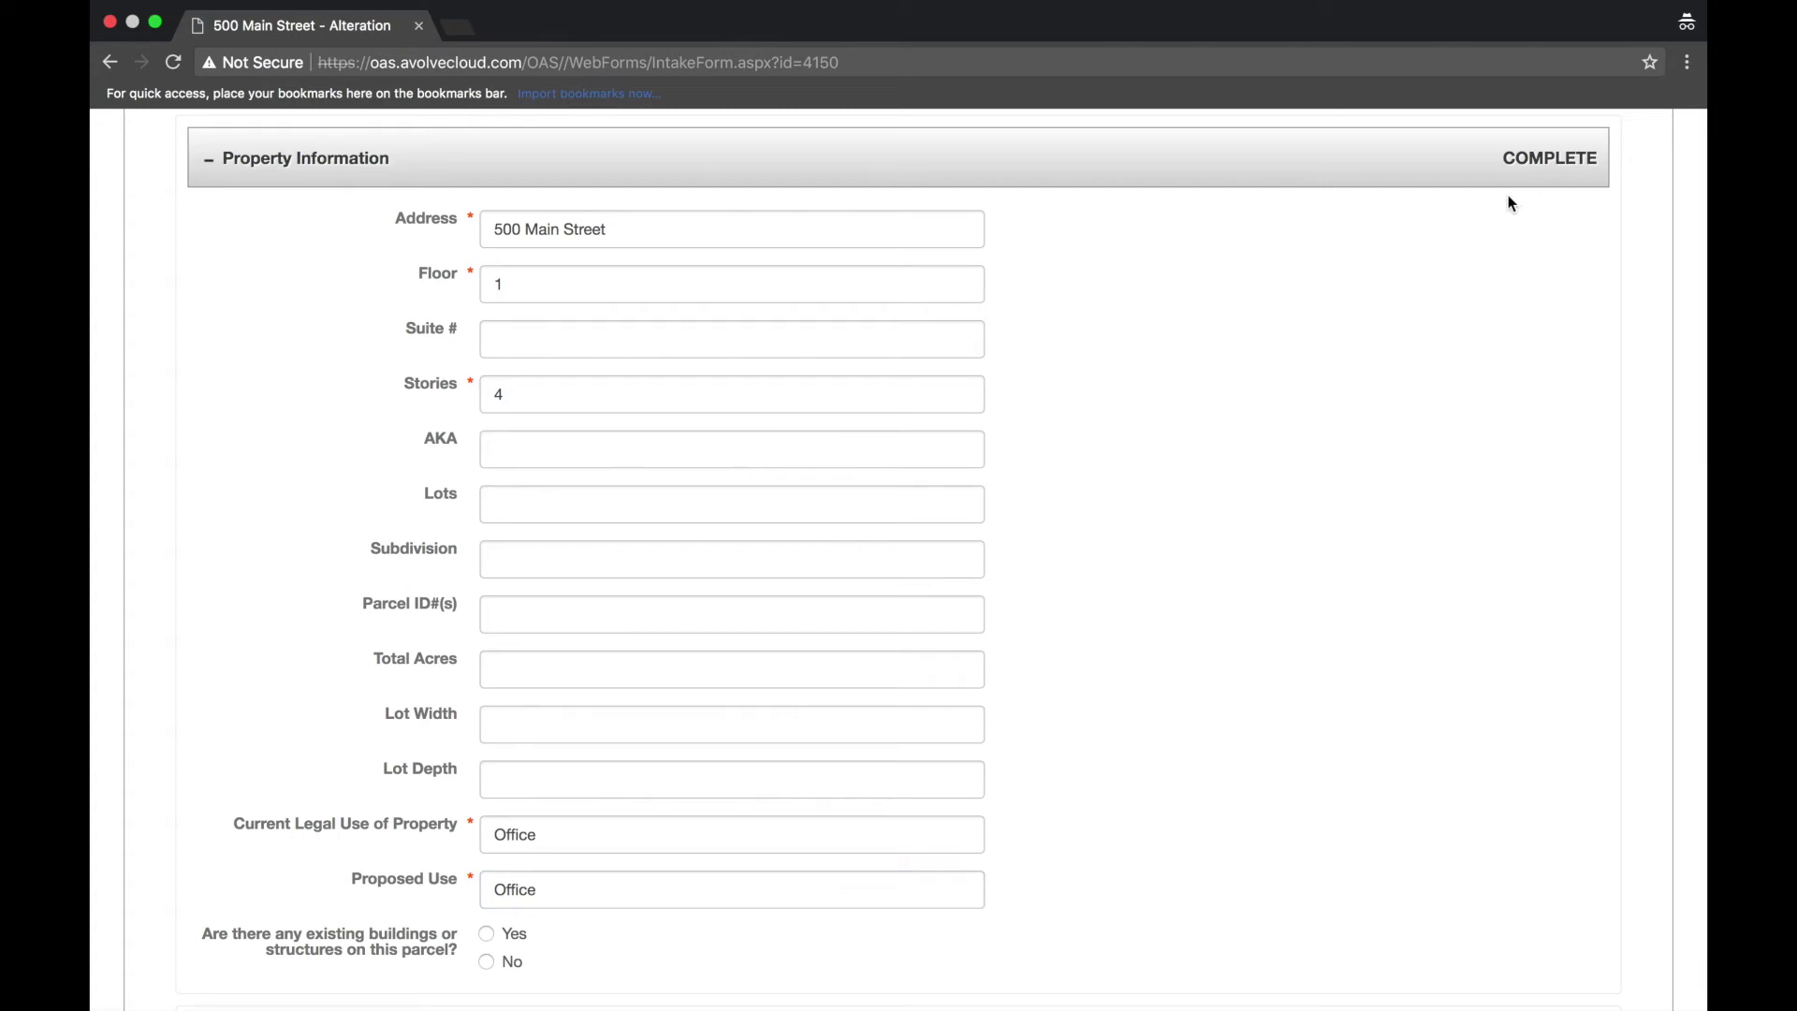
{"action": "scroll", "coordinate": [1272, 575], "scroll_direction": "down", "scroll_amount": 1}
{"action": "scroll", "coordinate": [1272, 576], "scroll_direction": "down", "scroll_amount": 3}
{"action": "scroll", "coordinate": [1272, 575], "scroll_direction": "down", "scroll_amount": 1}
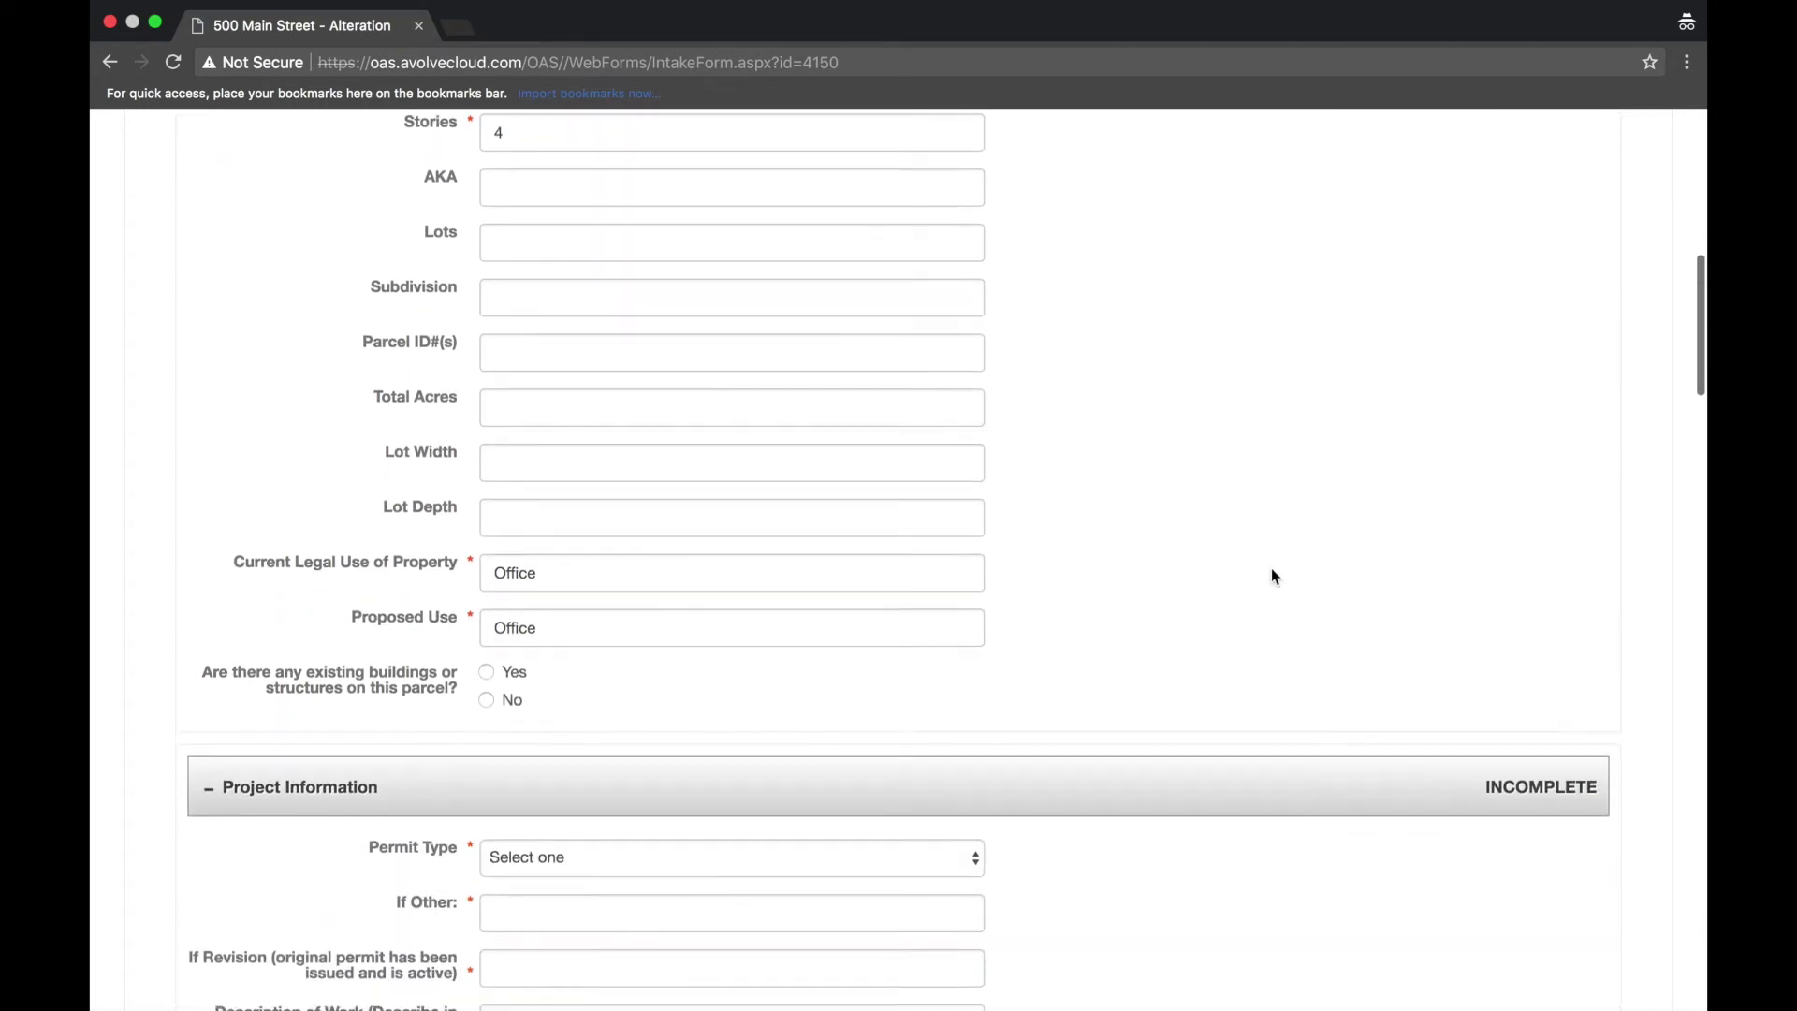
{"action": "scroll", "coordinate": [1273, 576], "scroll_direction": "down", "scroll_amount": 5}
{"action": "scroll", "coordinate": [1273, 576], "scroll_direction": "down", "scroll_amount": 3}
{"action": "scroll", "coordinate": [1273, 576], "scroll_direction": "down", "scroll_amount": 1}
{"action": "scroll", "coordinate": [1272, 577], "scroll_direction": "down", "scroll_amount": 1}
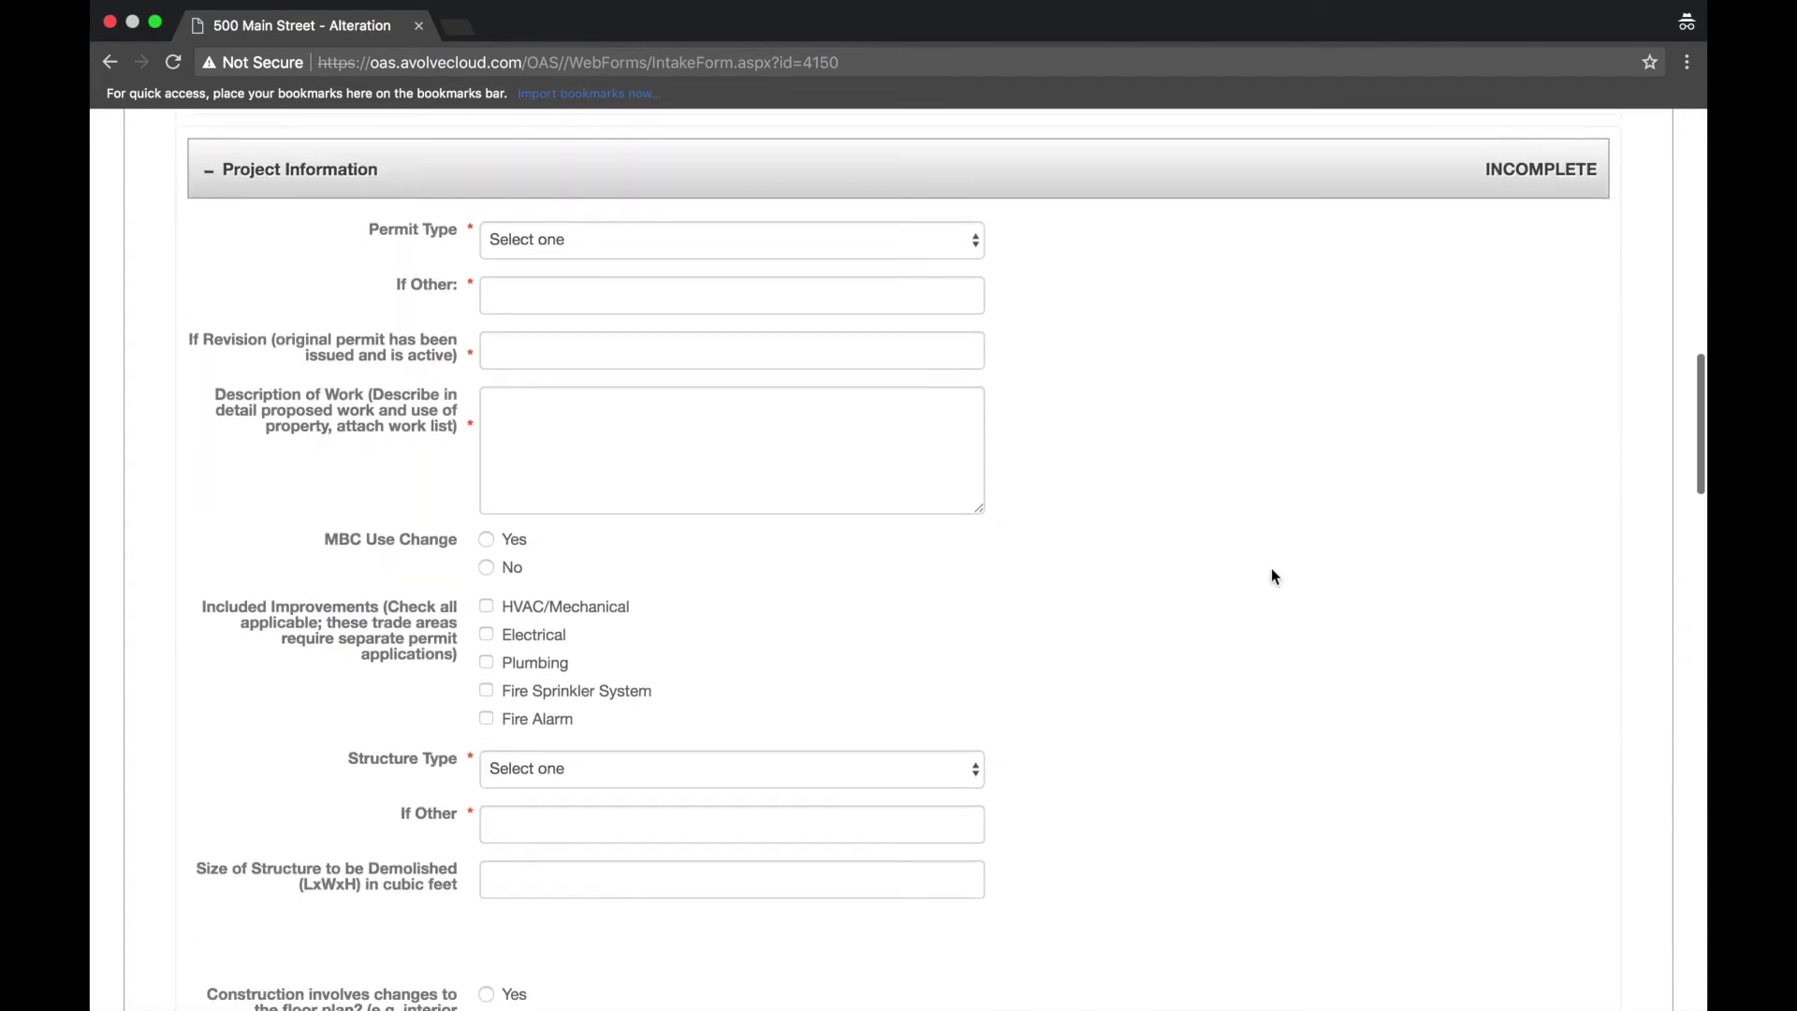
Choose Alteration as the permit type, describe the work, and select Existing Structure
{"action": "left_click", "coordinate": [795, 241]}
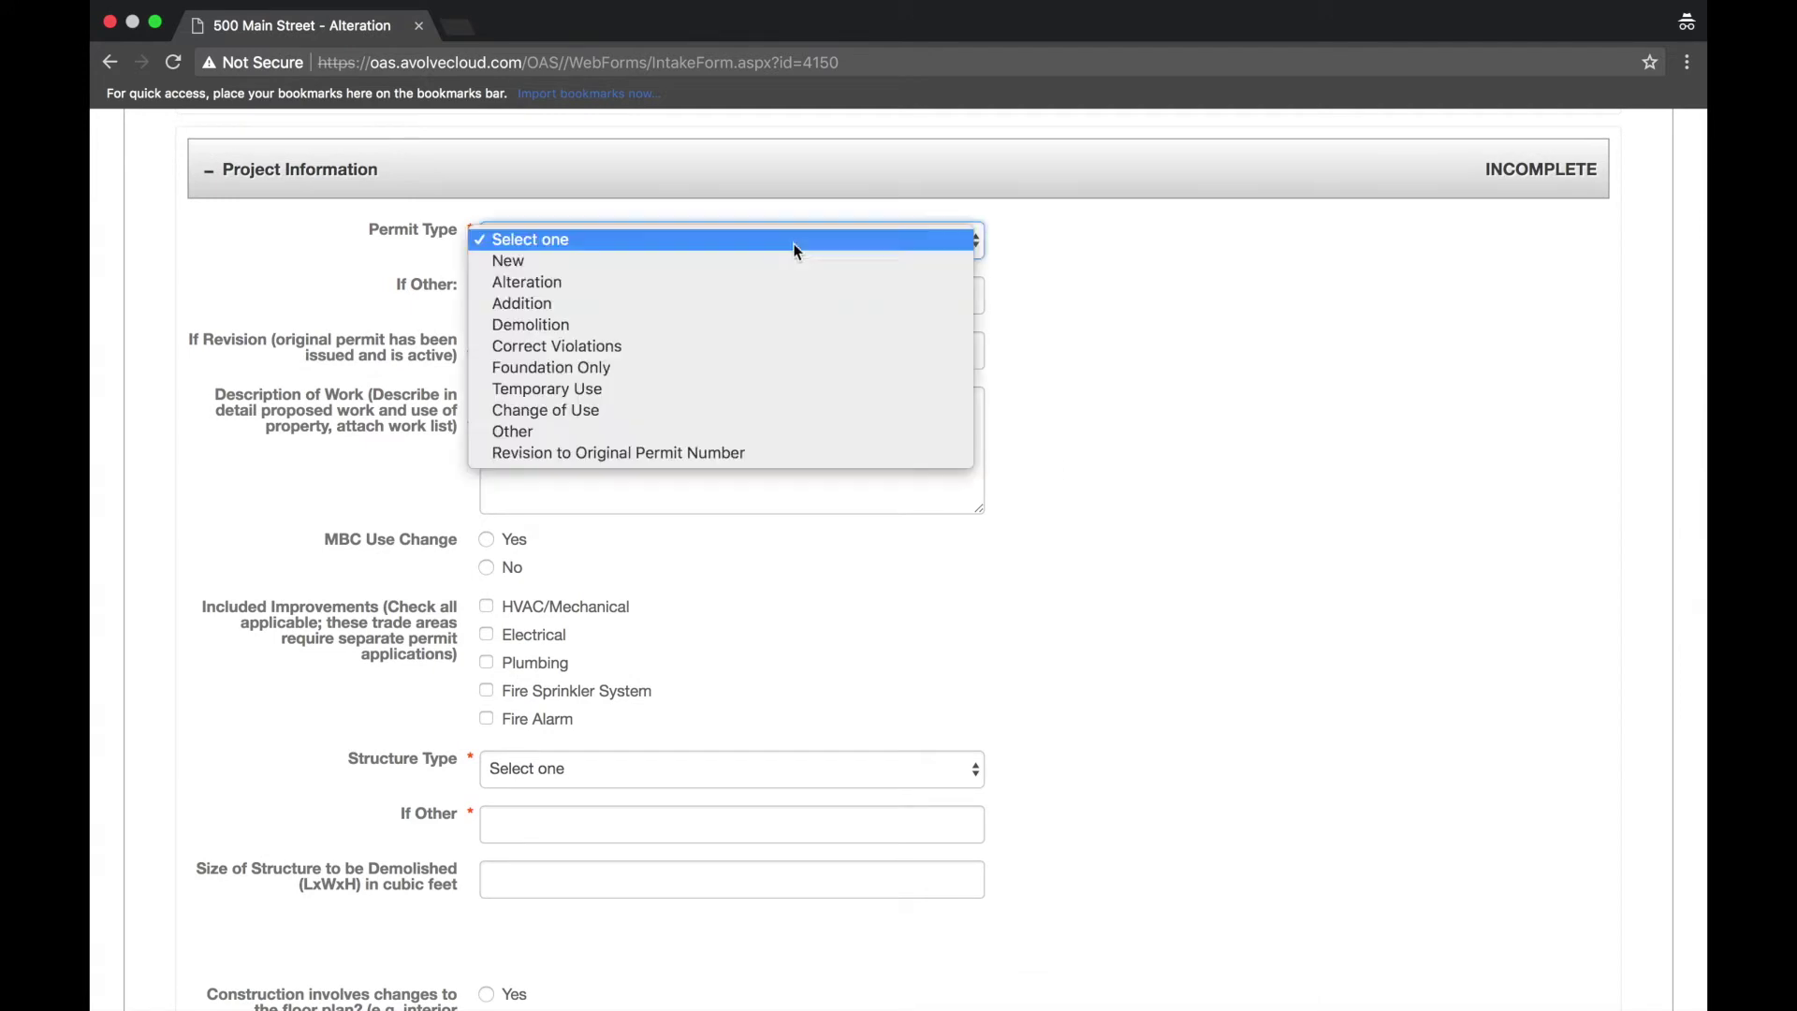
{"action": "left_click", "coordinate": [521, 281]}
{"action": "left_click", "coordinate": [505, 295]}
{"action": "type", "text": "n/a"}
{"action": "left_click", "coordinate": [507, 351]}
{"action": "type", "text": "n/a"}
{"action": "left_click", "coordinate": [730, 449]}
{"action": "type", "text": "Interior alteration, including moving wall and all new finishes."}
{"action": "left_click", "coordinate": [730, 562]}
{"action": "left_click", "coordinate": [576, 599]}
Enter the $50,000 cost estimate and 10,000 office floor area, and answer No to food service
{"action": "key", "text": "Tab"}
{"action": "type", "text": "50000"}
{"action": "scroll", "coordinate": [510, 450], "scroll_direction": "down", "scroll_amount": 2}
{"action": "left_click", "coordinate": [510, 449]}
{"action": "type", "text": "0"}
{"action": "left_click", "coordinate": [486, 518]}
{"action": "type", "text": "10000"}
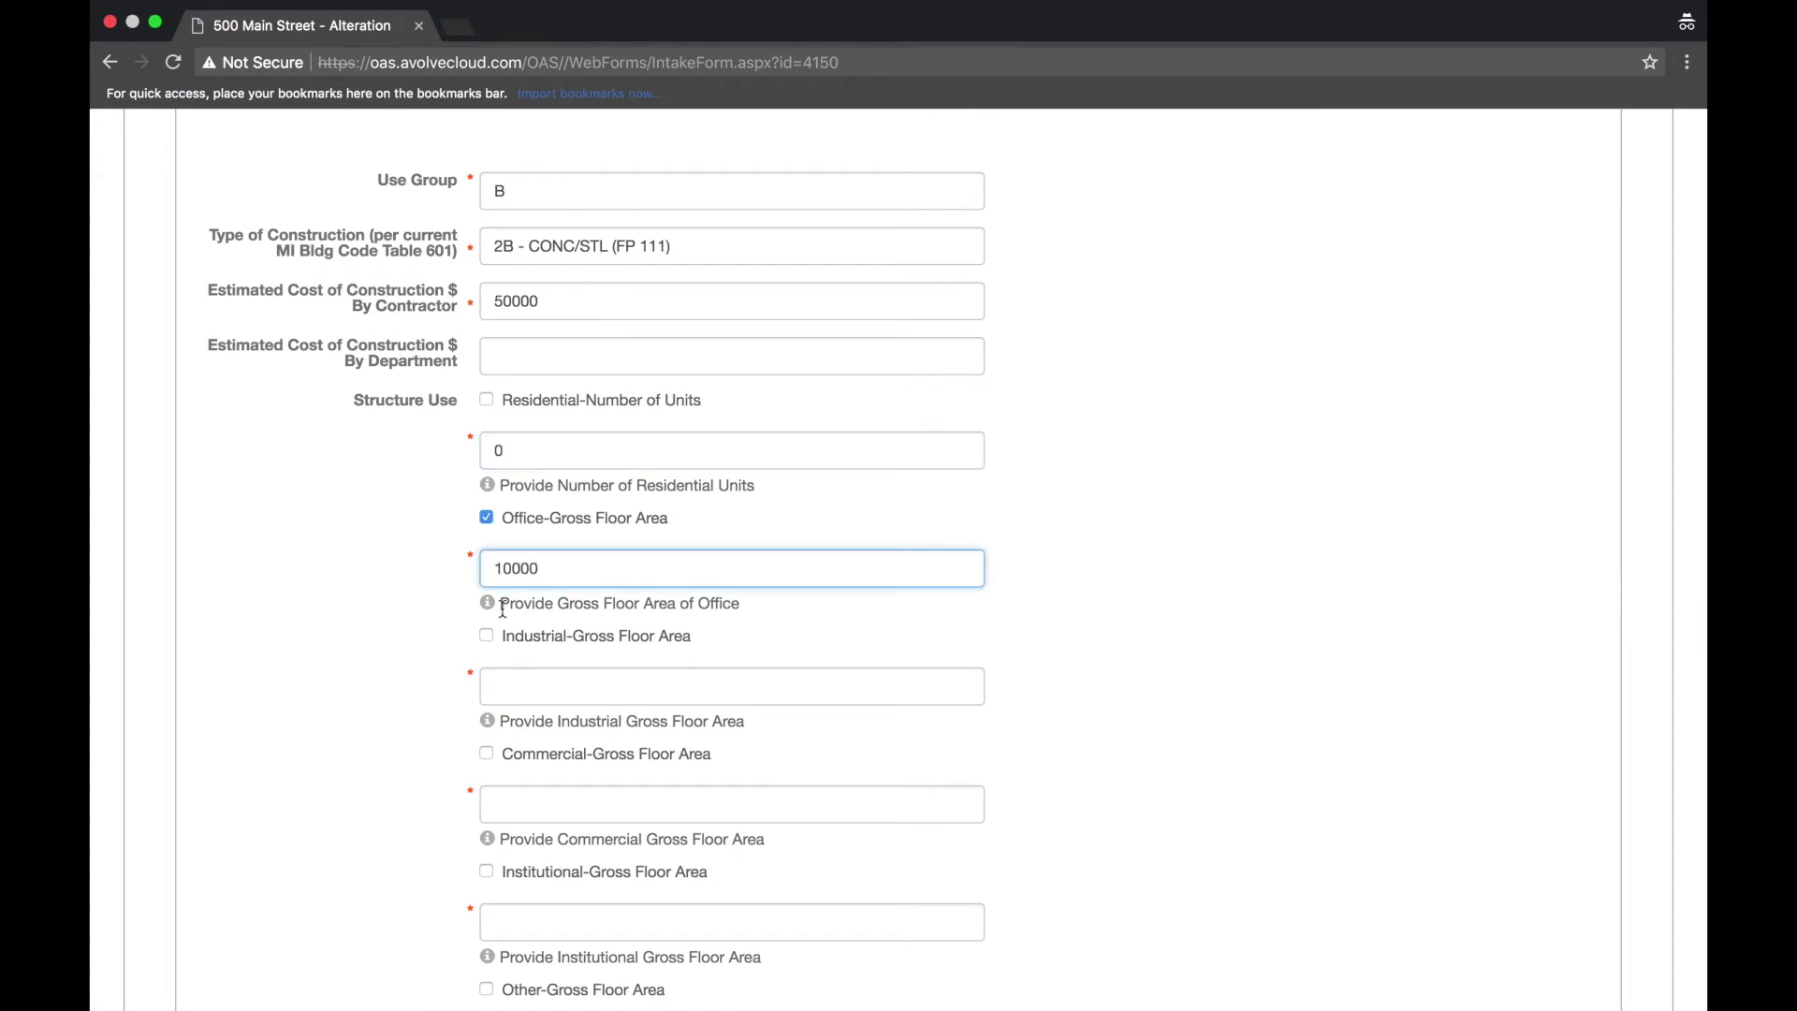
{"action": "key", "text": "Tab"}
{"action": "key", "text": "Tab"}
{"action": "type", "text": "0"}
{"action": "left_click", "coordinate": [518, 805]}
{"action": "type", "text": "0"}
{"action": "scroll", "coordinate": [507, 632], "scroll_direction": "down", "scroll_amount": 3}
{"action": "left_click", "coordinate": [497, 567]}
{"action": "type", "text": "0"}
{"action": "left_click", "coordinate": [509, 688]}
{"action": "type", "text": "0"}
{"action": "scroll", "coordinate": [509, 688], "scroll_direction": "down", "scroll_amount": 2}
{"action": "scroll", "coordinate": [482, 581], "scroll_direction": "down", "scroll_amount": 2}
{"action": "scroll", "coordinate": [482, 579], "scroll_direction": "down", "scroll_amount": 1}
{"action": "left_click", "coordinate": [485, 521]}
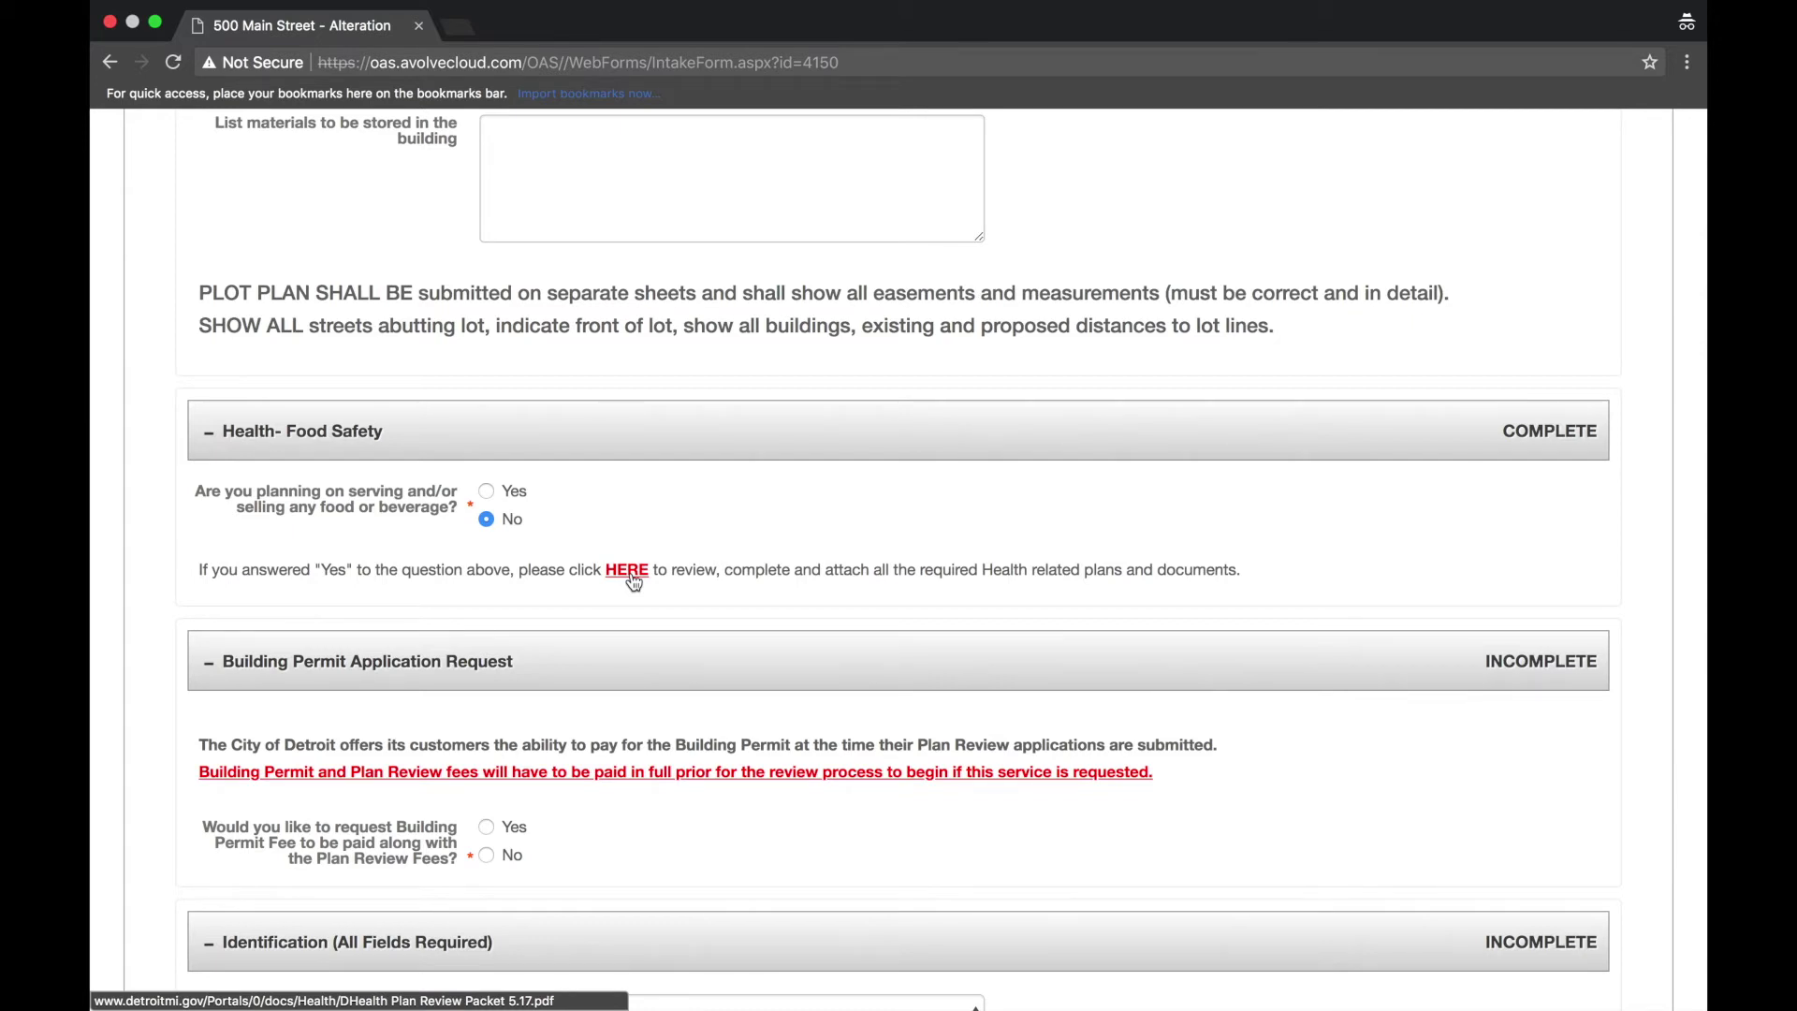
Choose Yes to pay the building permit fee along with the plan review fees
{"action": "left_click", "coordinate": [488, 827]}
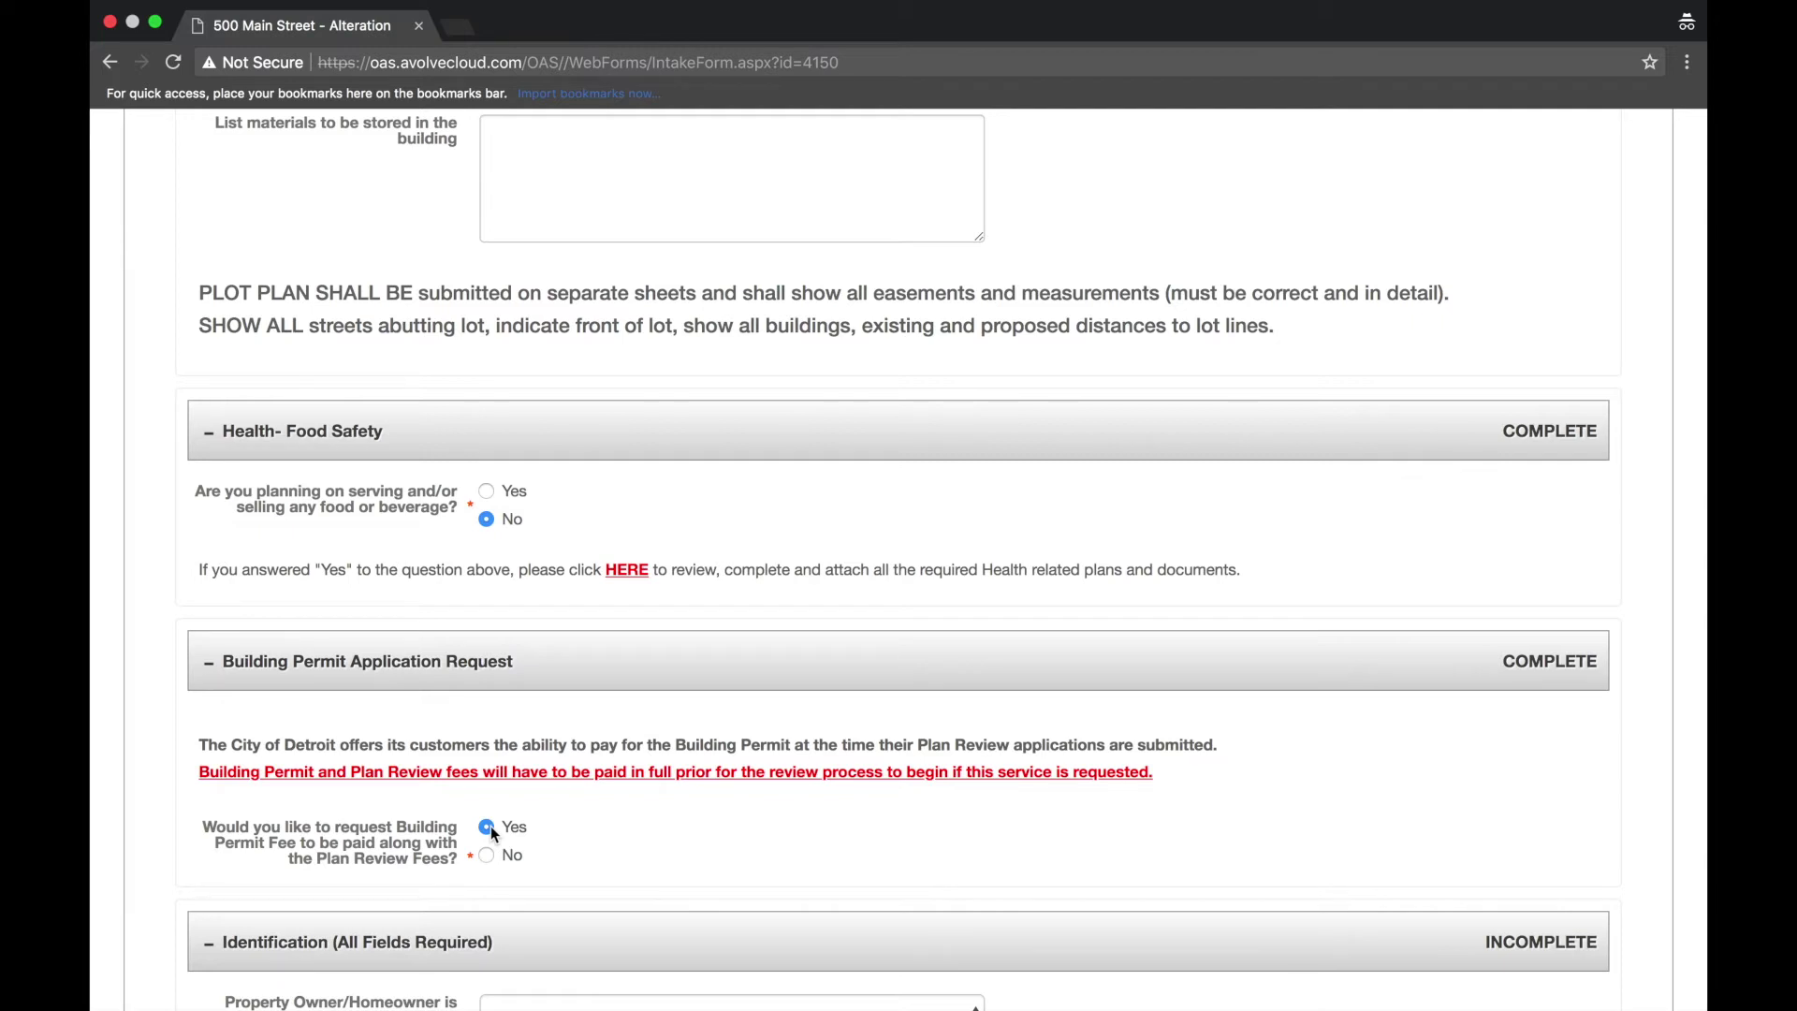
{"action": "scroll", "coordinate": [490, 826], "scroll_direction": "down", "scroll_amount": 2}
{"action": "scroll", "coordinate": [491, 826], "scroll_direction": "down", "scroll_amount": 3}
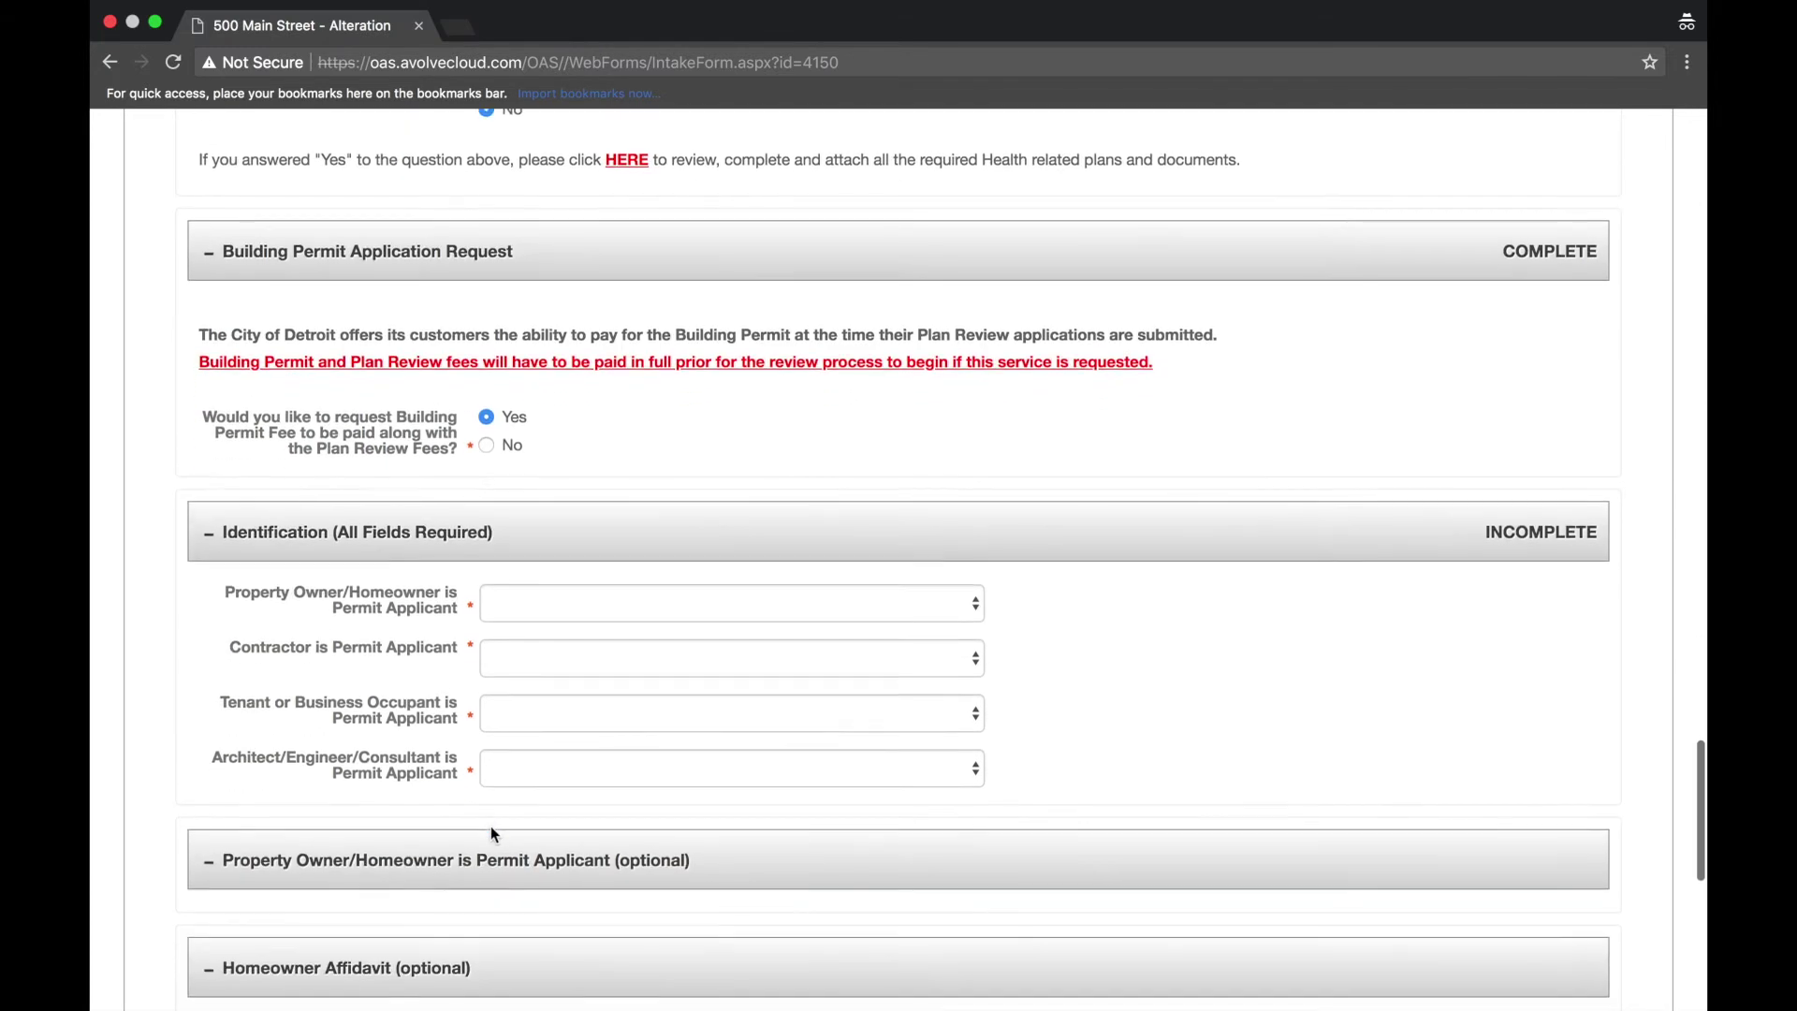
Answer No for owner, tenant and architect, and Yes for contractor as permit applicant
{"action": "left_click", "coordinate": [530, 609]}
{"action": "left_click", "coordinate": [530, 632]}
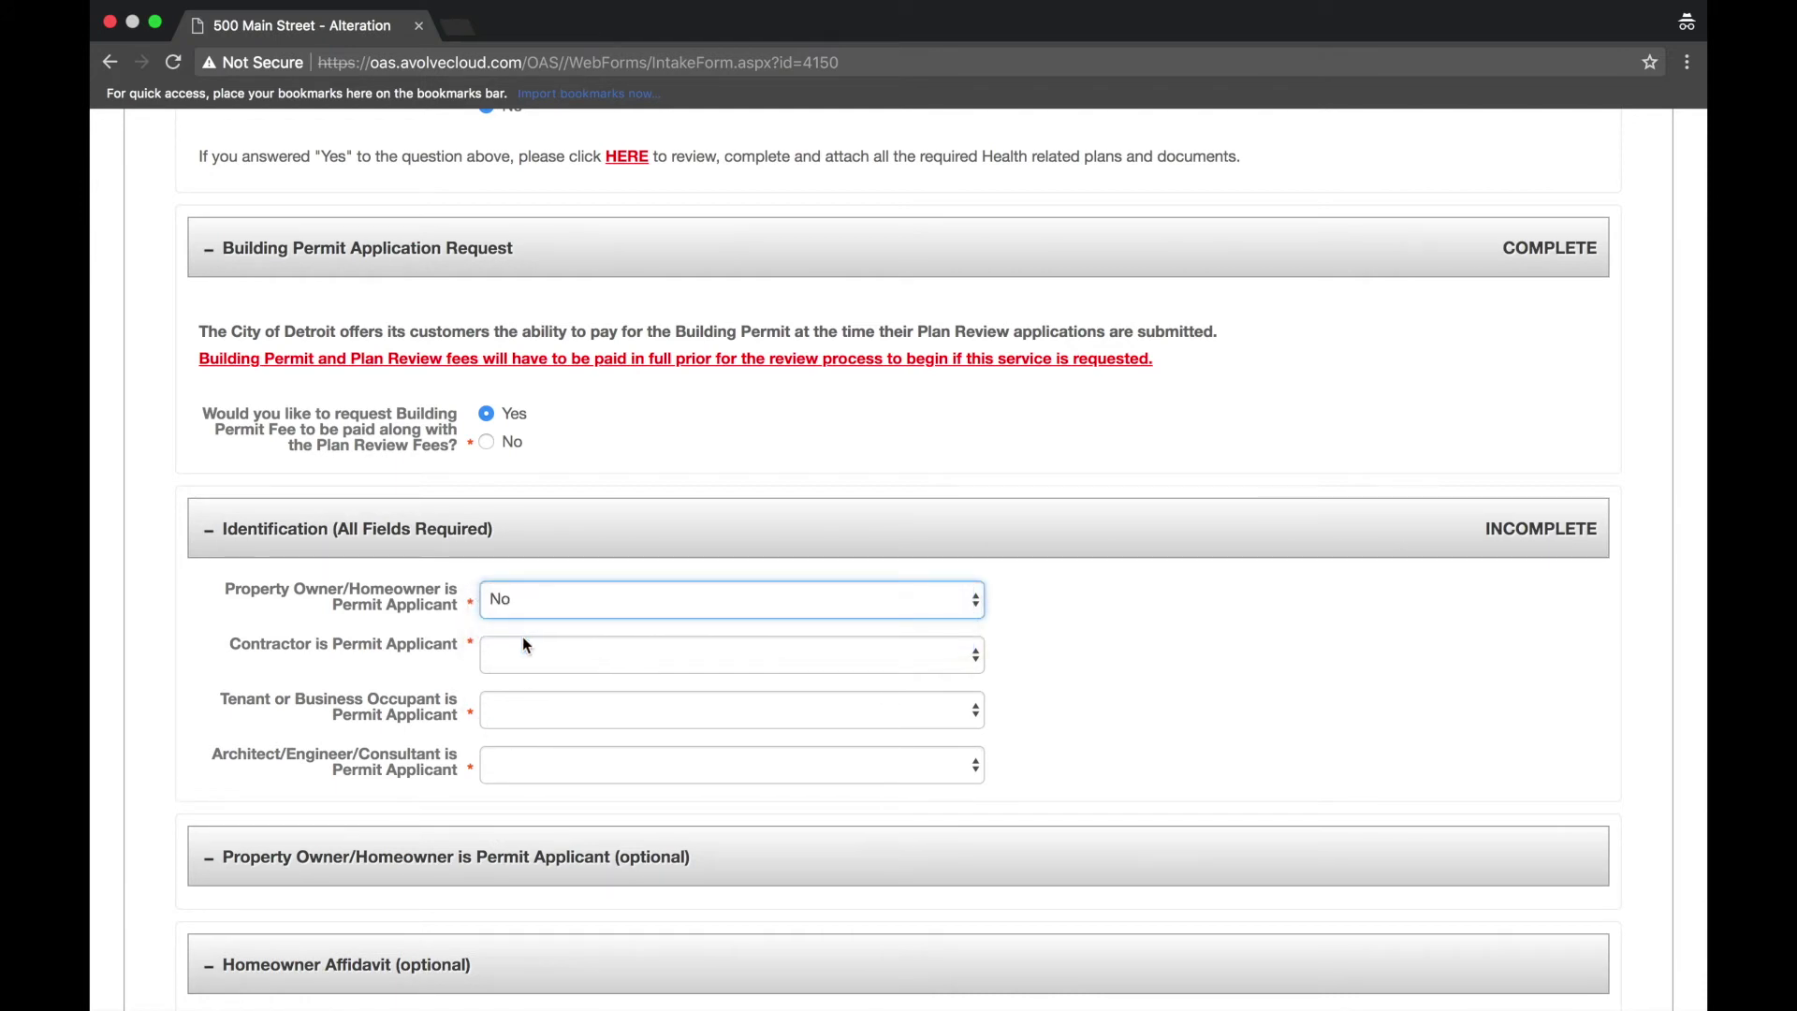
{"action": "left_click", "coordinate": [518, 675]}
{"action": "left_click", "coordinate": [517, 711]}
{"action": "left_click", "coordinate": [516, 748]}
{"action": "left_click", "coordinate": [517, 769]}
{"action": "left_click", "coordinate": [517, 802]}
{"action": "scroll", "coordinate": [517, 810], "scroll_direction": "down", "scroll_amount": 1}
{"action": "scroll", "coordinate": [517, 809], "scroll_direction": "down", "scroll_amount": 4}
{"action": "scroll", "coordinate": [517, 810], "scroll_direction": "down", "scroll_amount": 3}
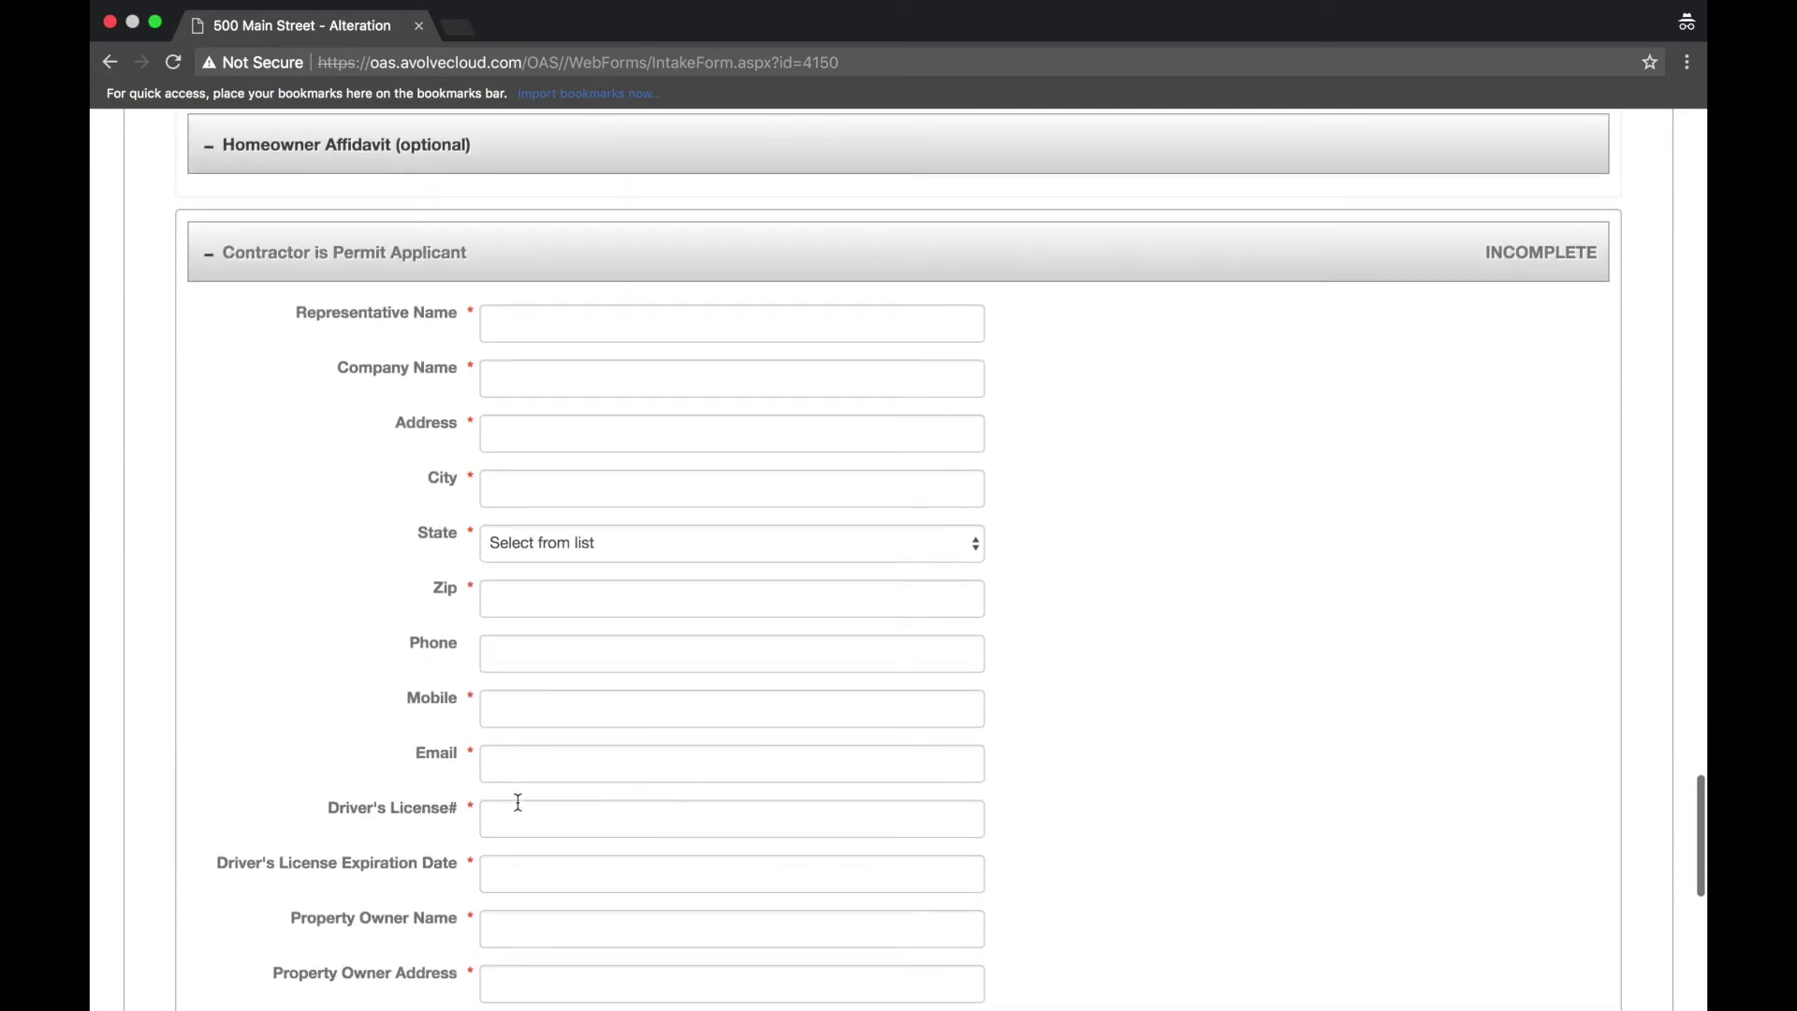
{"action": "scroll", "coordinate": [516, 802], "scroll_direction": "down", "scroll_amount": 1}
{"action": "type", "text": "Jane Doe\tABC Construction\t1000 Central Street\tDetroit\tMI\t4820"}
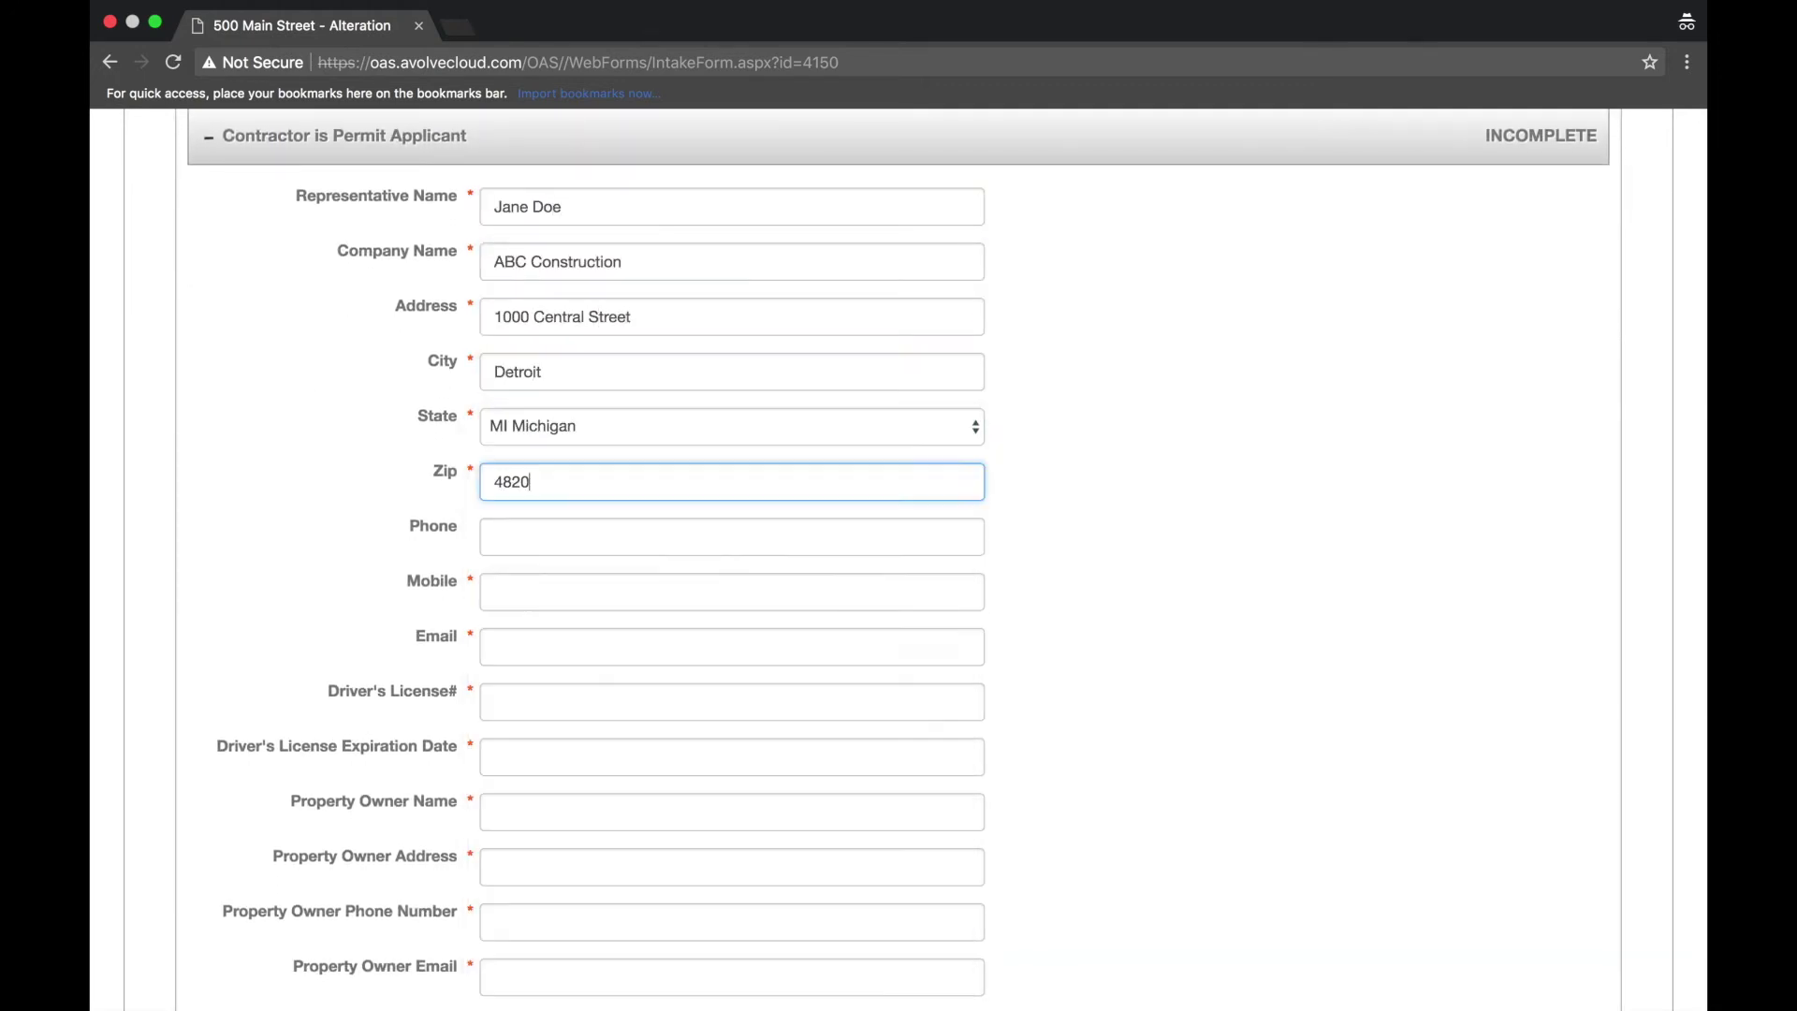
{"action": "scroll", "coordinate": [898, 561], "scroll_direction": "down", "scroll_amount": 2}
{"action": "scroll", "coordinate": [899, 563], "scroll_direction": "down", "scroll_amount": 1}
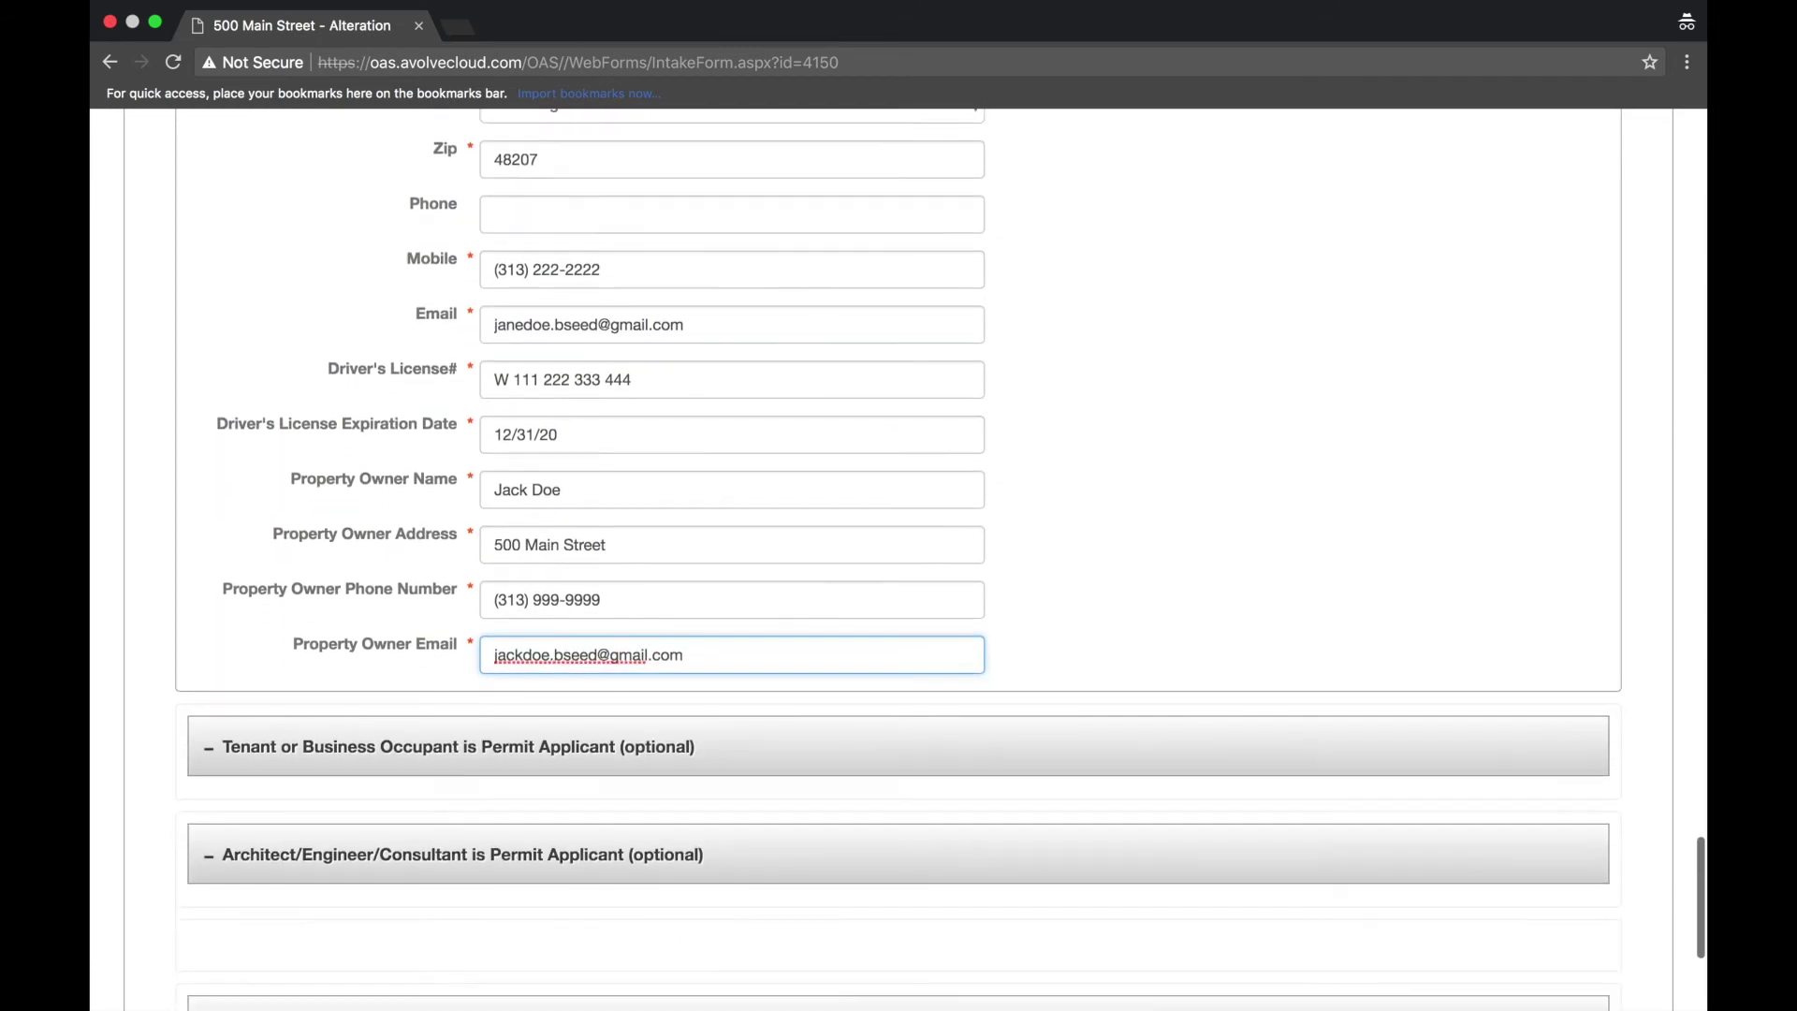
{"action": "scroll", "coordinate": [899, 562], "scroll_direction": "down", "scroll_amount": 2}
{"action": "scroll", "coordinate": [899, 561], "scroll_direction": "down", "scroll_amount": 1}
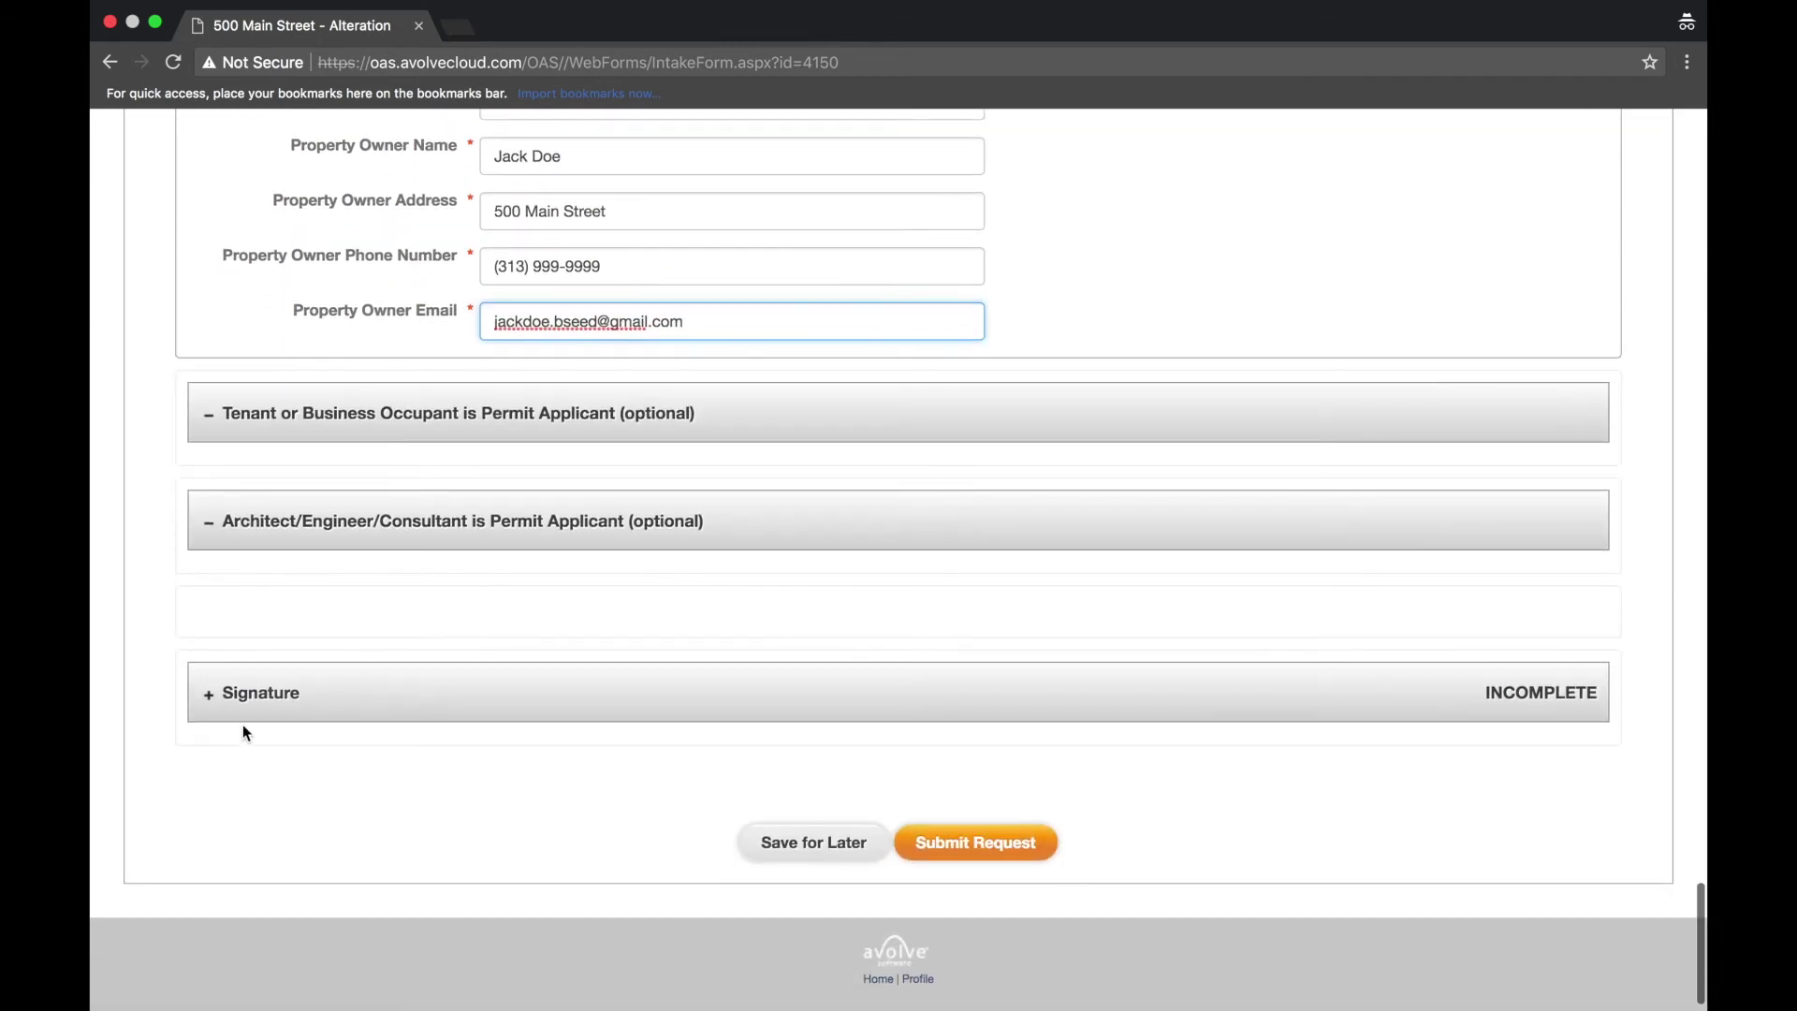
Tick the Signature certification and submit the 500 Main Street - Alteration request
{"action": "left_click", "coordinate": [209, 705]}
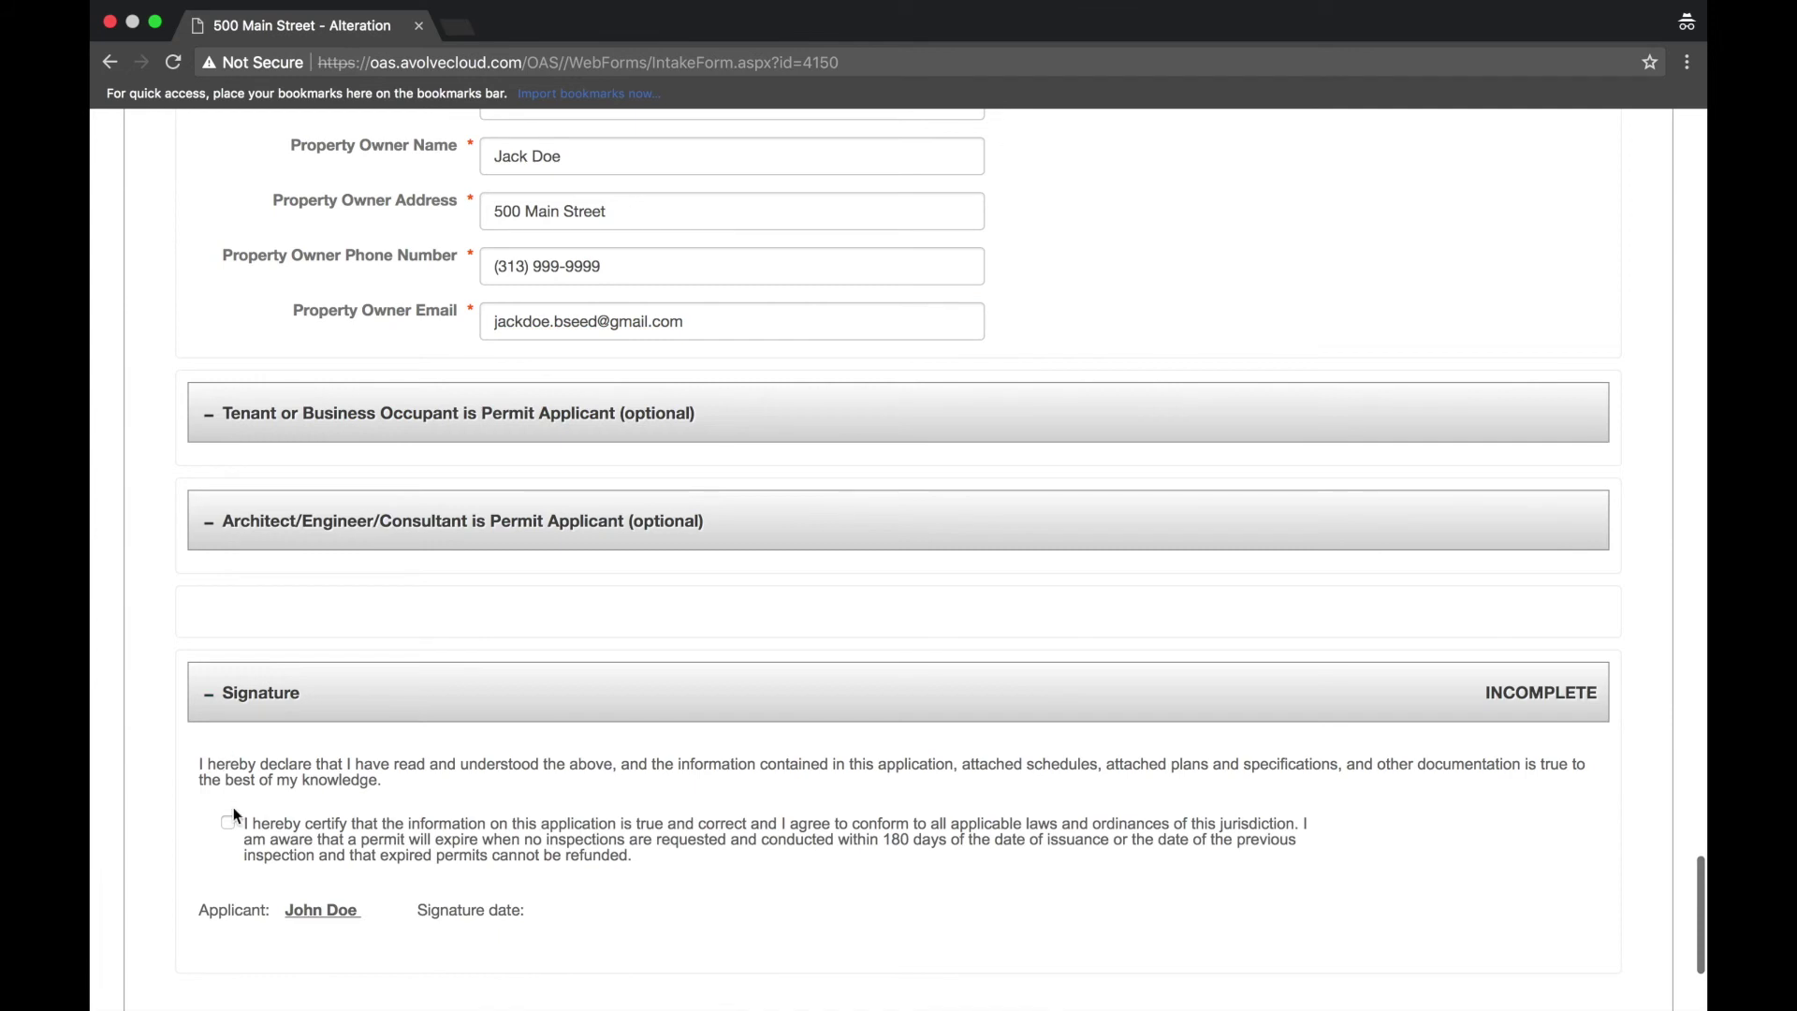
{"action": "left_click", "coordinate": [230, 824]}
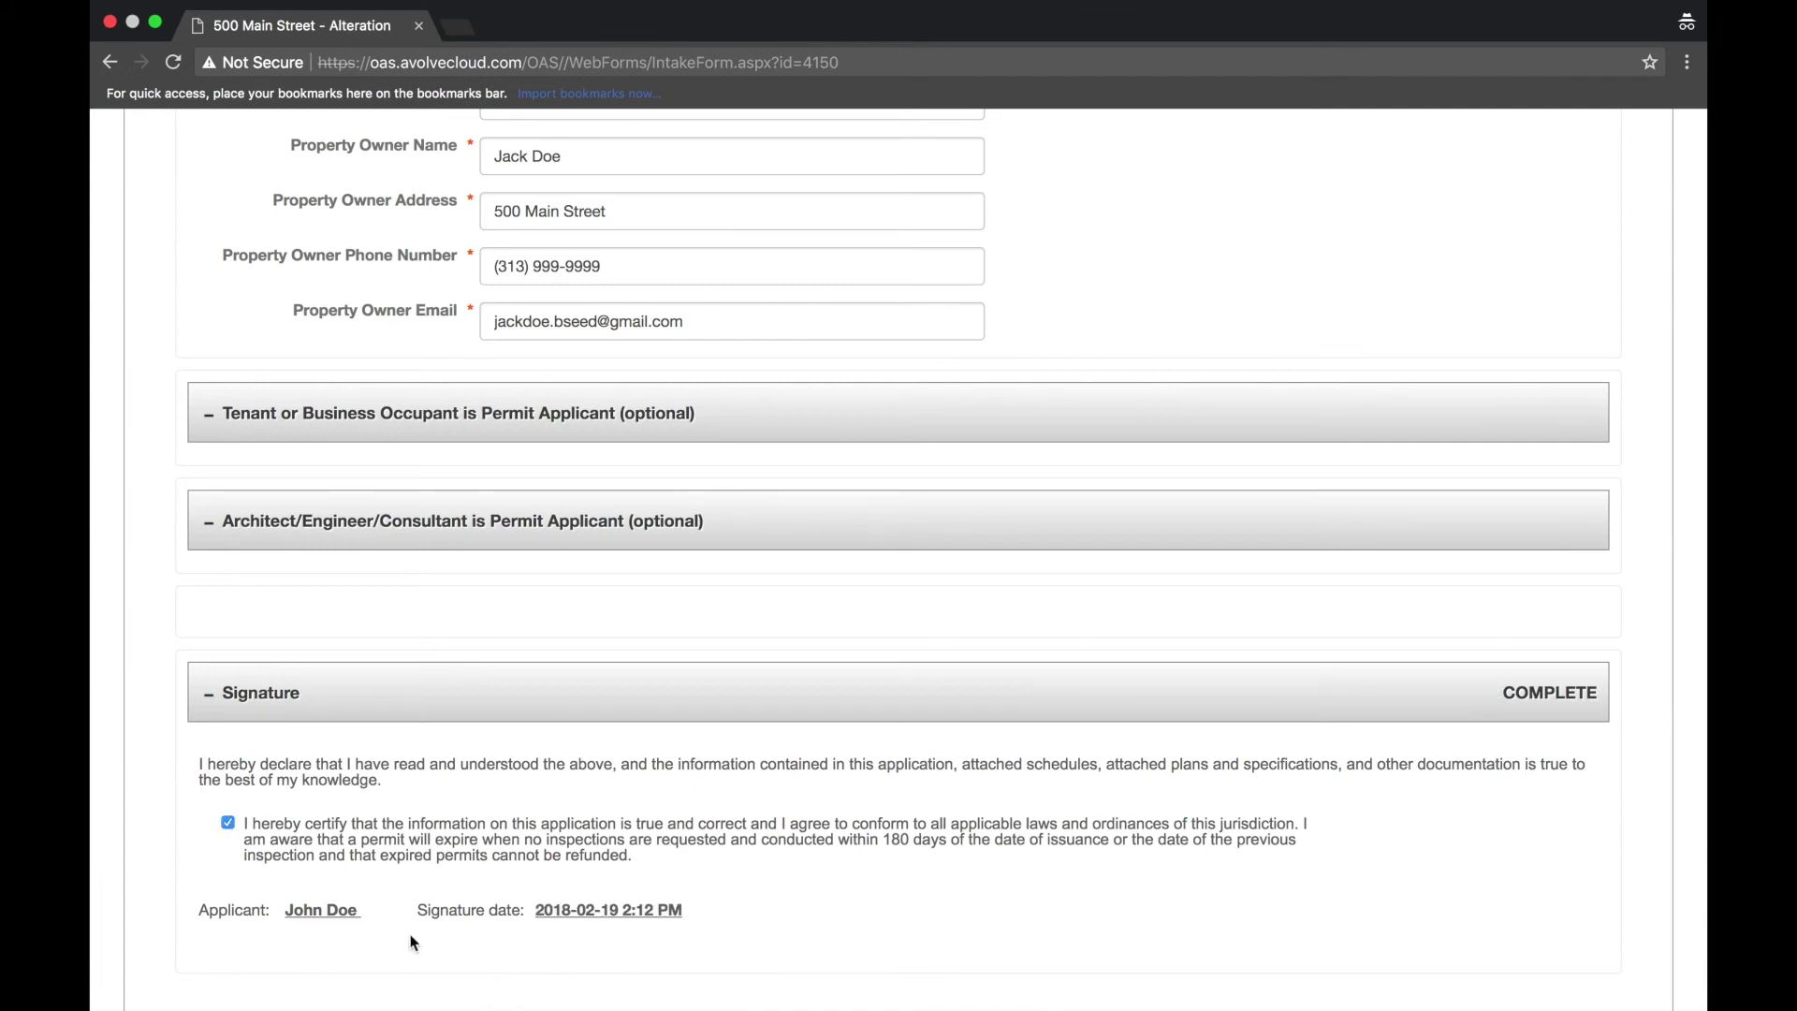
{"action": "scroll", "coordinate": [410, 934], "scroll_direction": "down", "scroll_amount": 1}
{"action": "scroll", "coordinate": [411, 943], "scroll_direction": "down", "scroll_amount": 1}
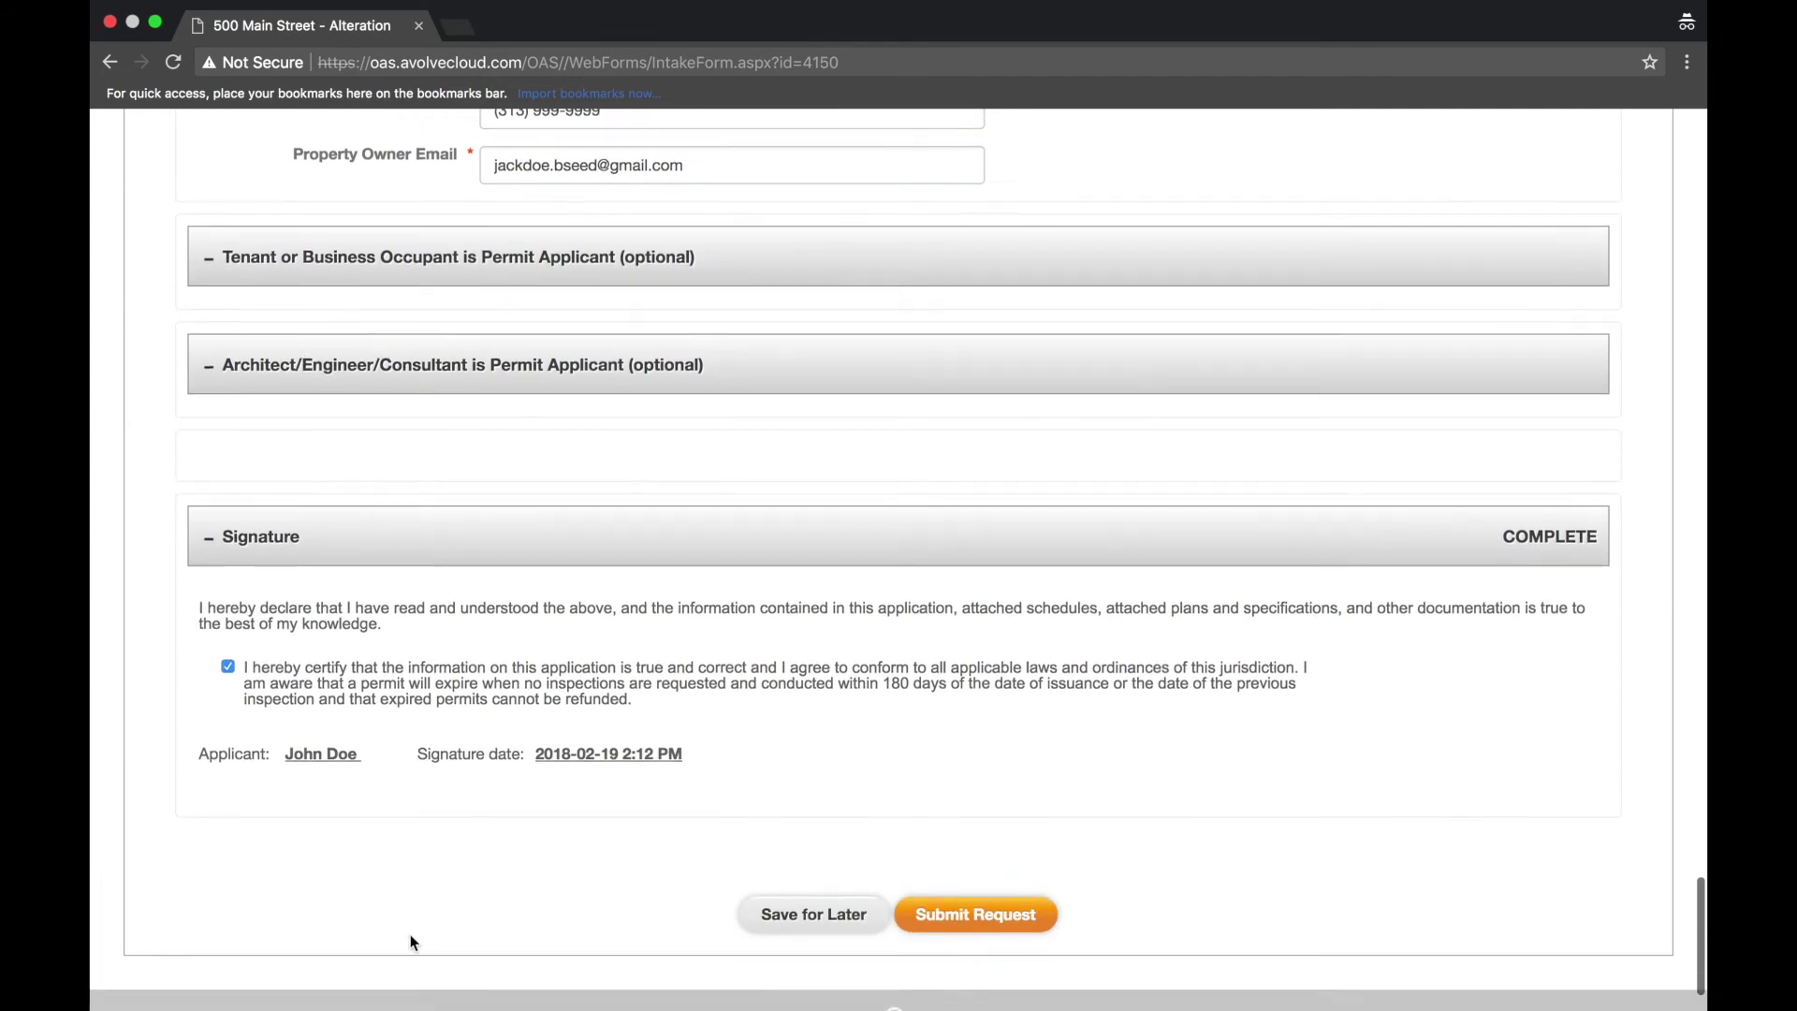
{"action": "left_click", "coordinate": [940, 916]}
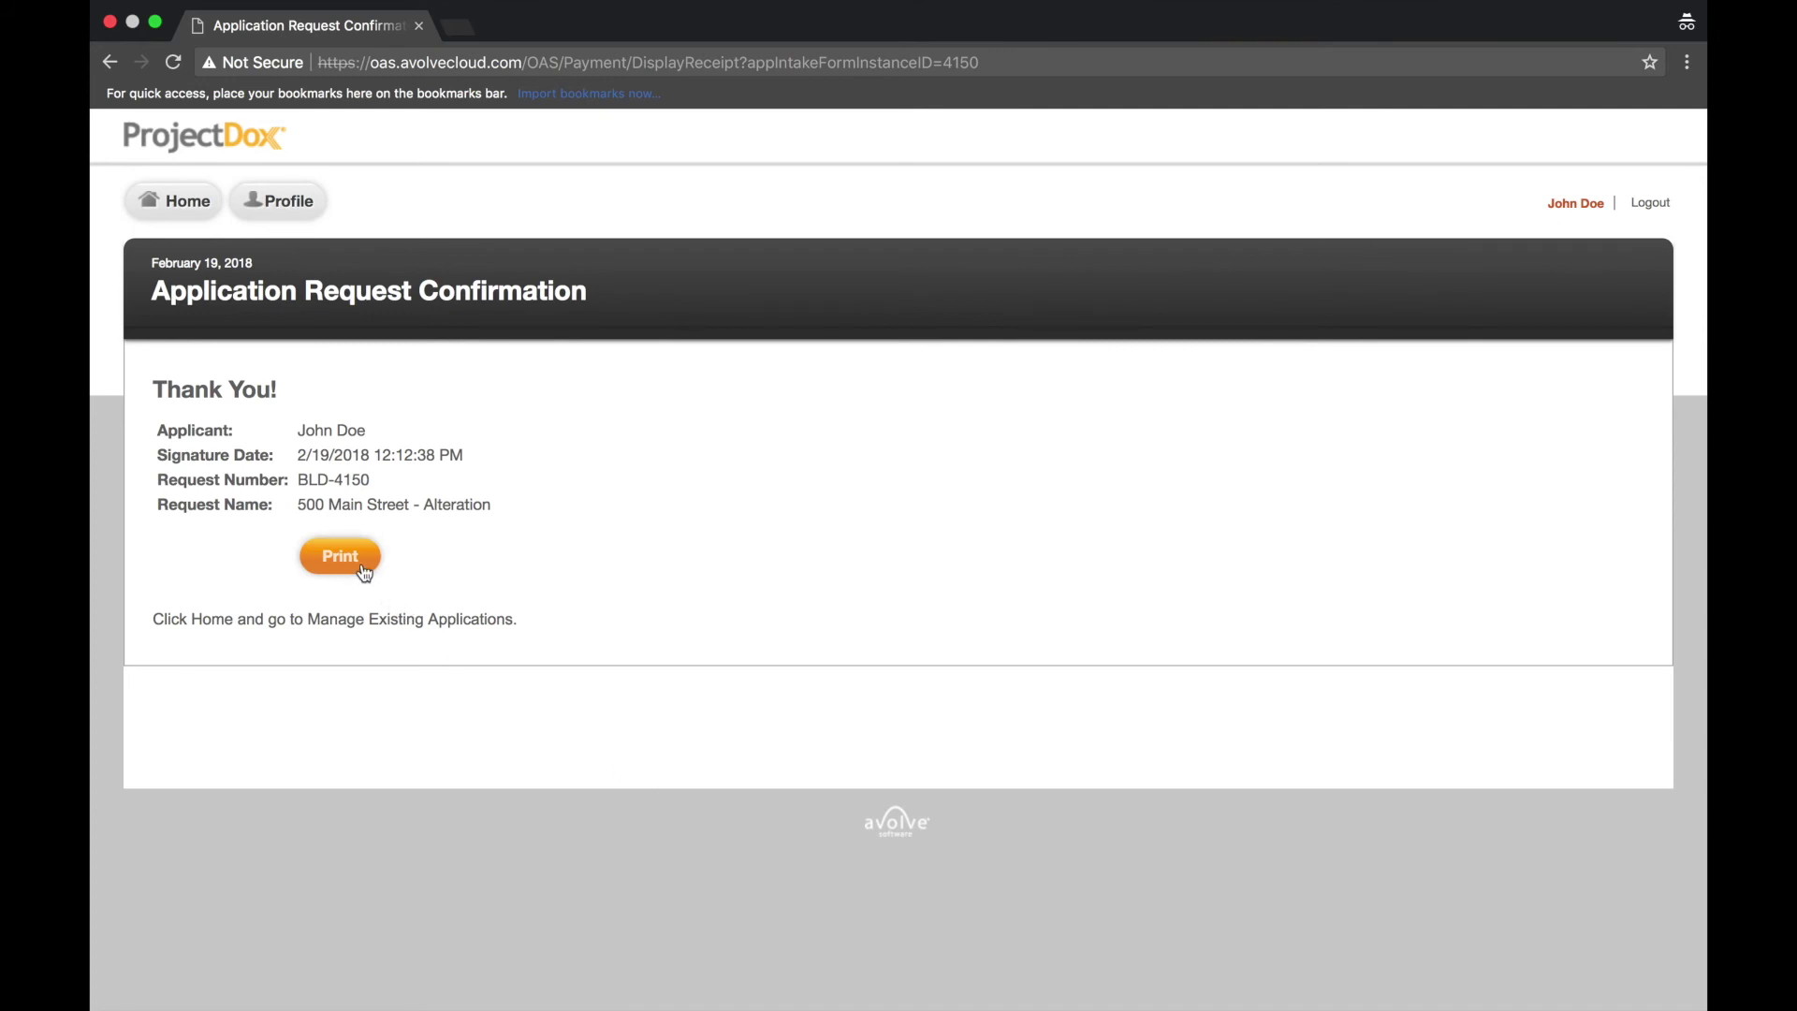
Print the confirmation page for request BLD-4150
{"action": "left_click", "coordinate": [363, 567]}
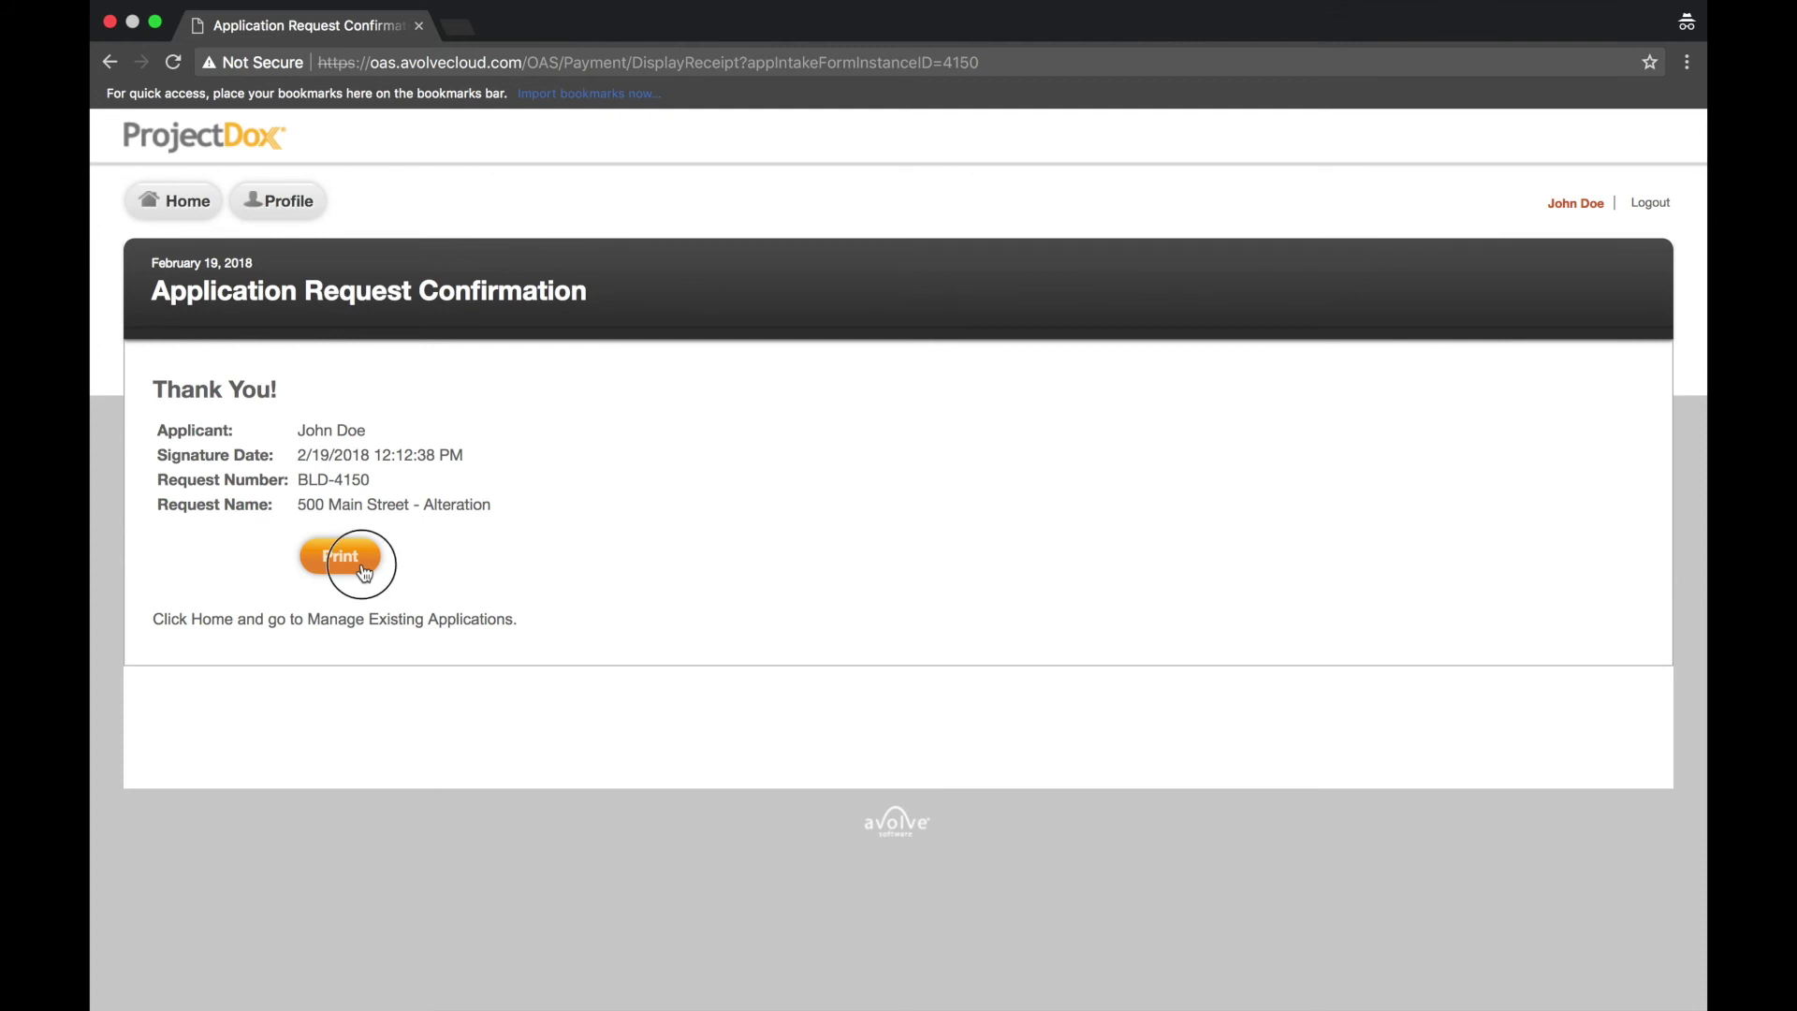